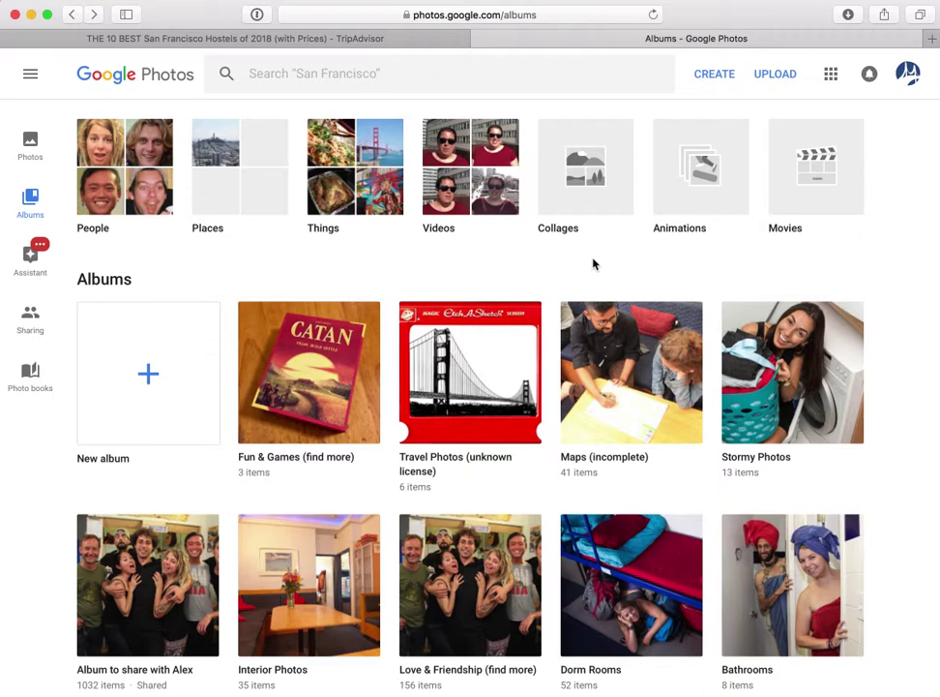
Scroll through the albums overview.
scroll(515, 464, down, 2)
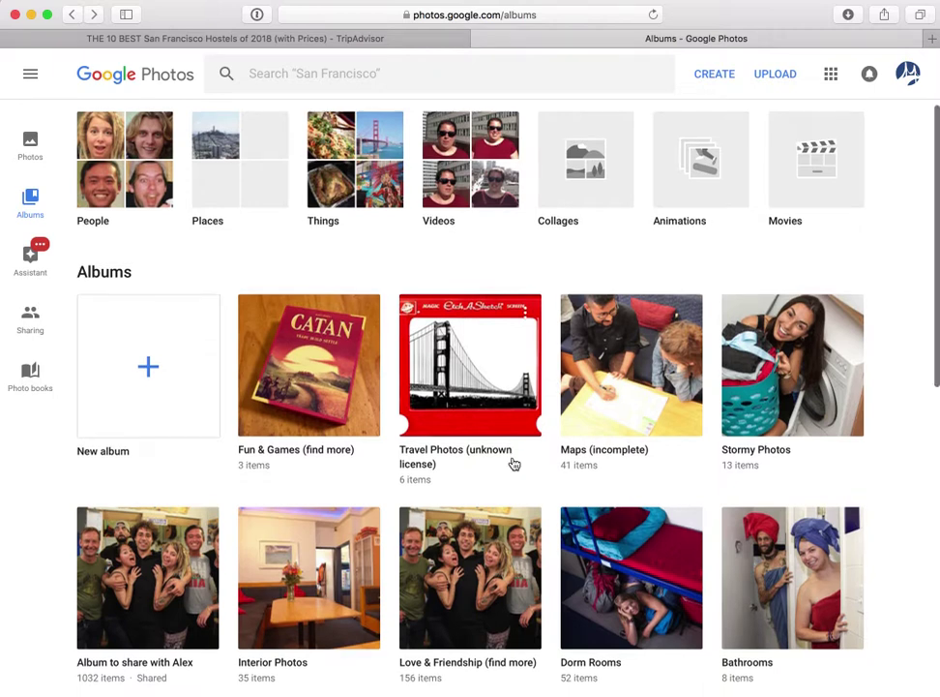
scroll(528, 469, down, 1)
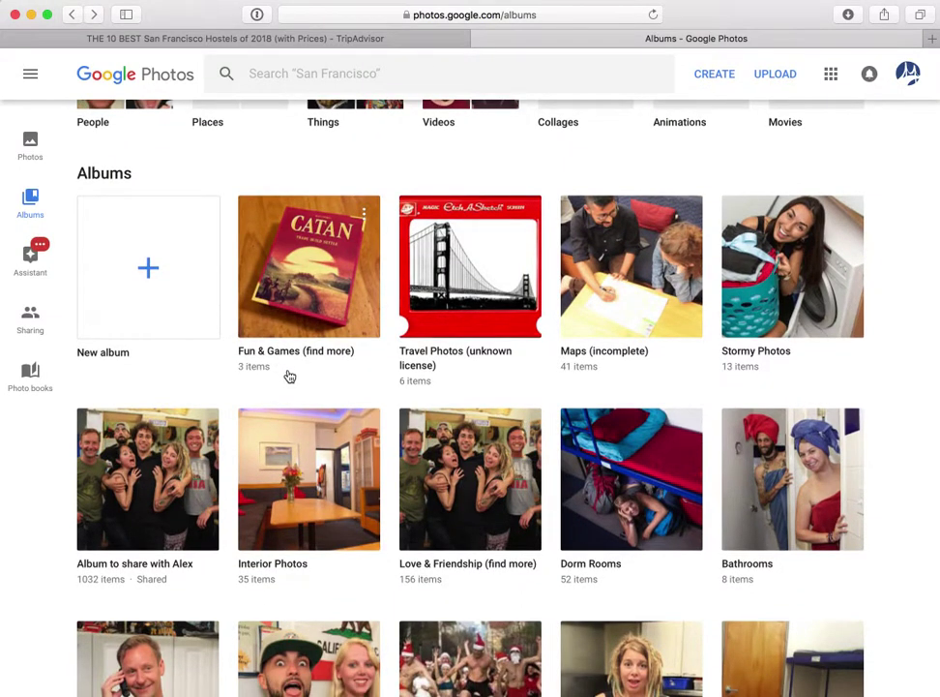
scroll(289, 377, down, 2)
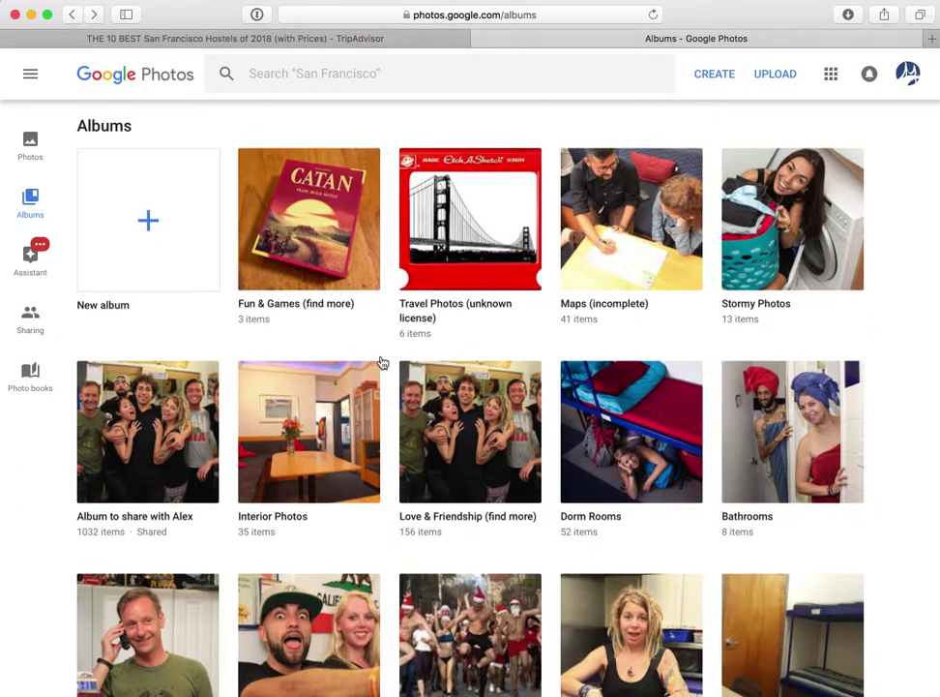
scroll(650, 352, down, 1)
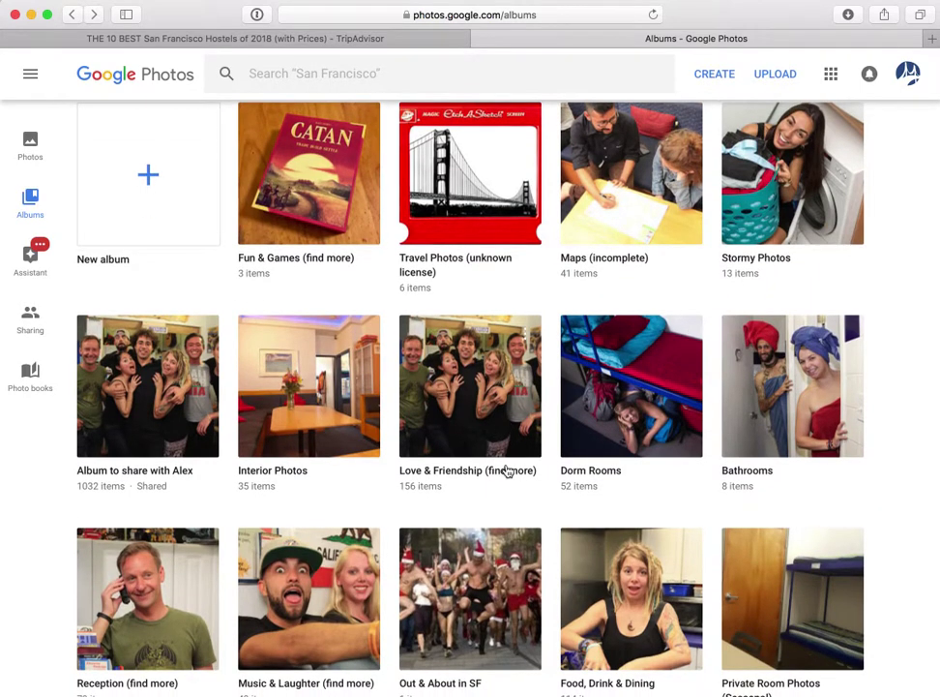
scroll(505, 470, down, 3)
scroll(505, 470, down, 6)
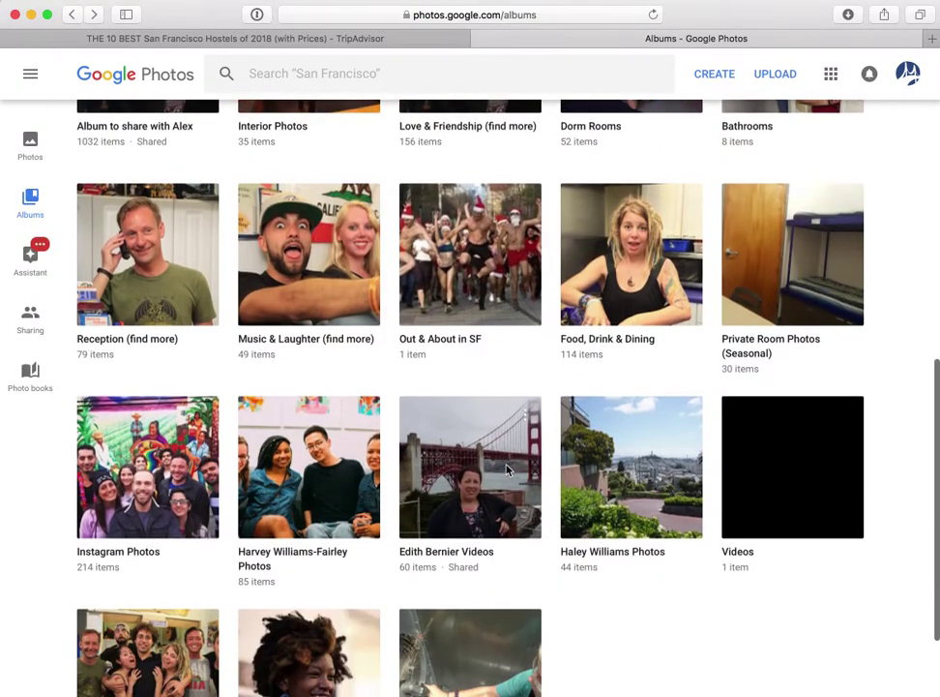
scroll(505, 470, down, 3)
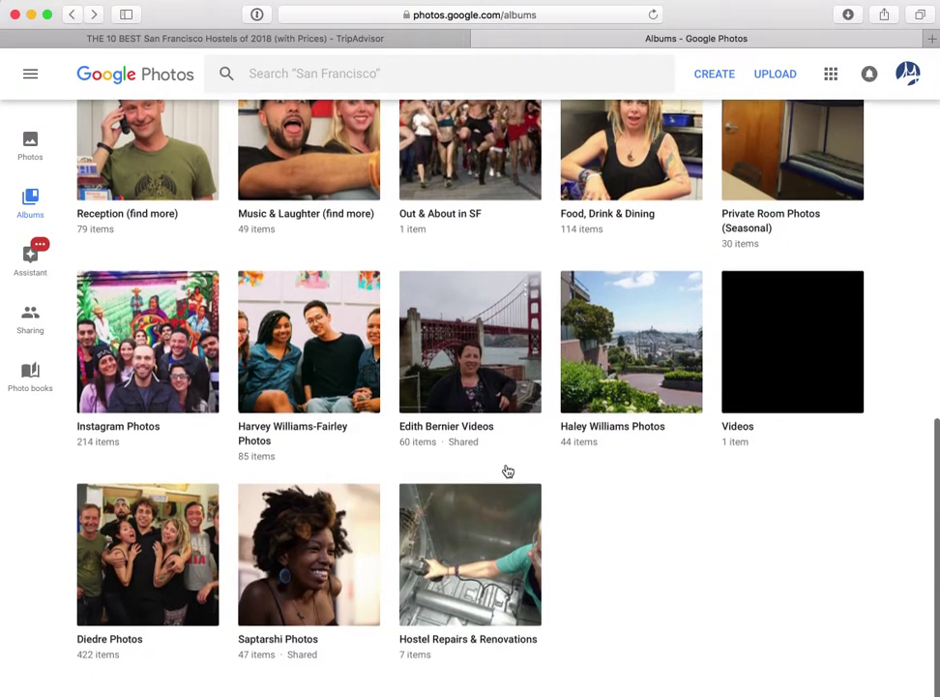
scroll(508, 471, up, 15)
scroll(507, 471, up, 2)
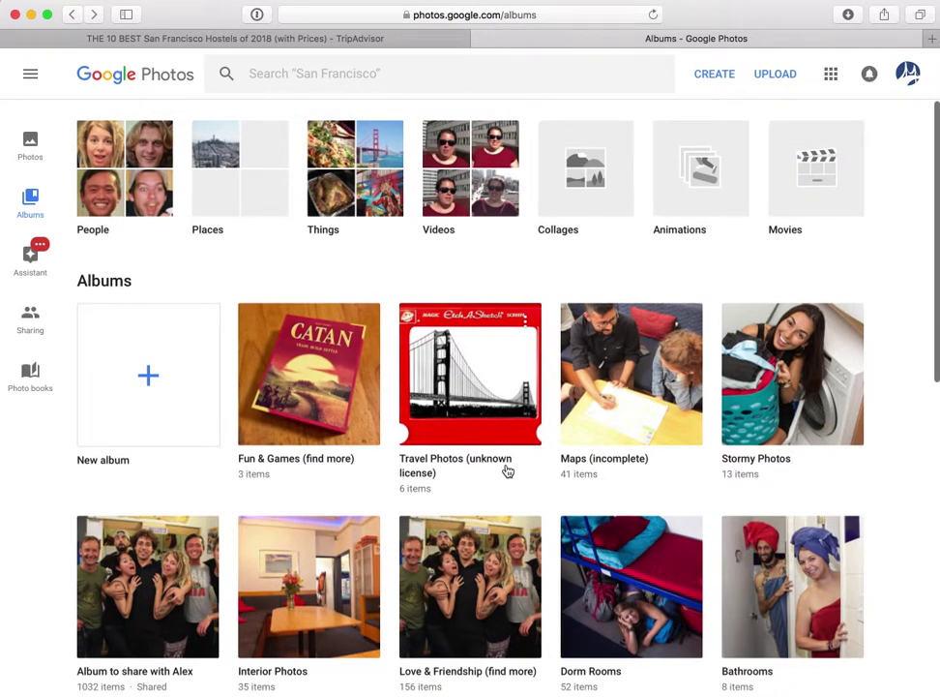
Switch to the Photos library timeline and return to today's photos at the top.
click(29, 143)
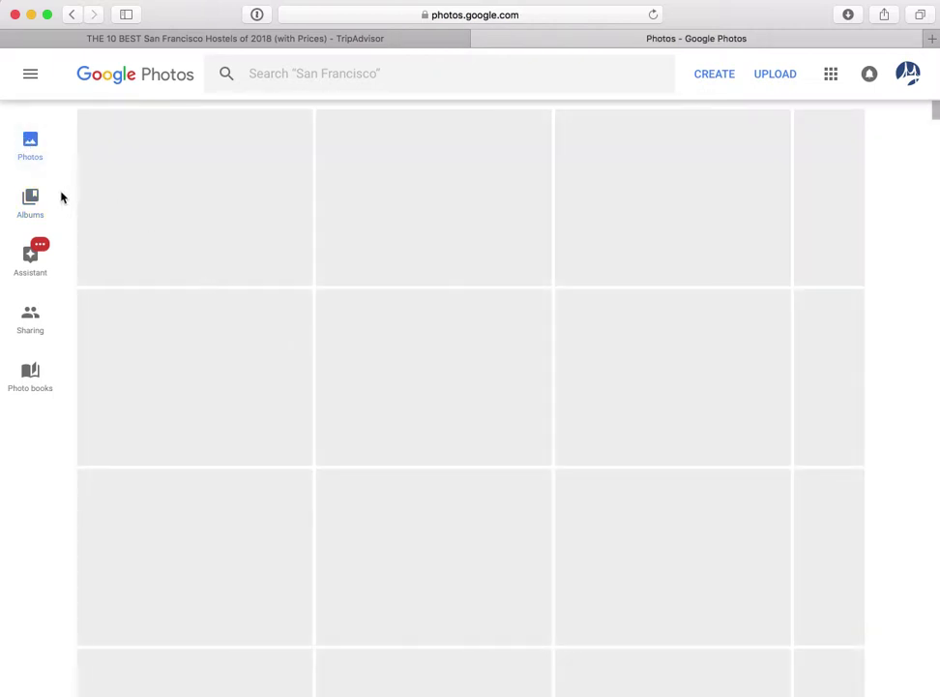
click(31, 205)
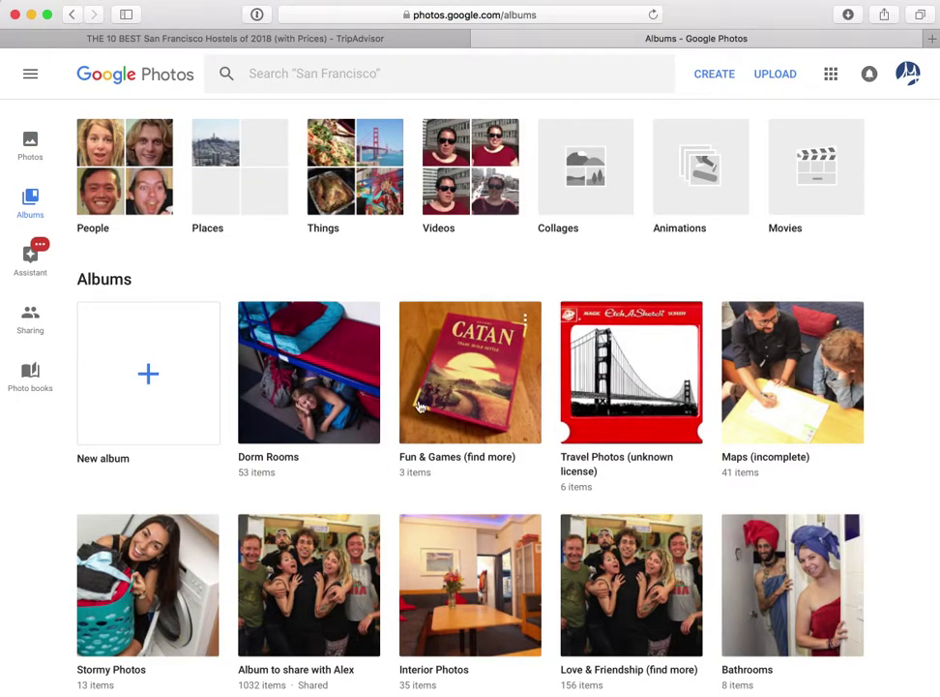
click(26, 145)
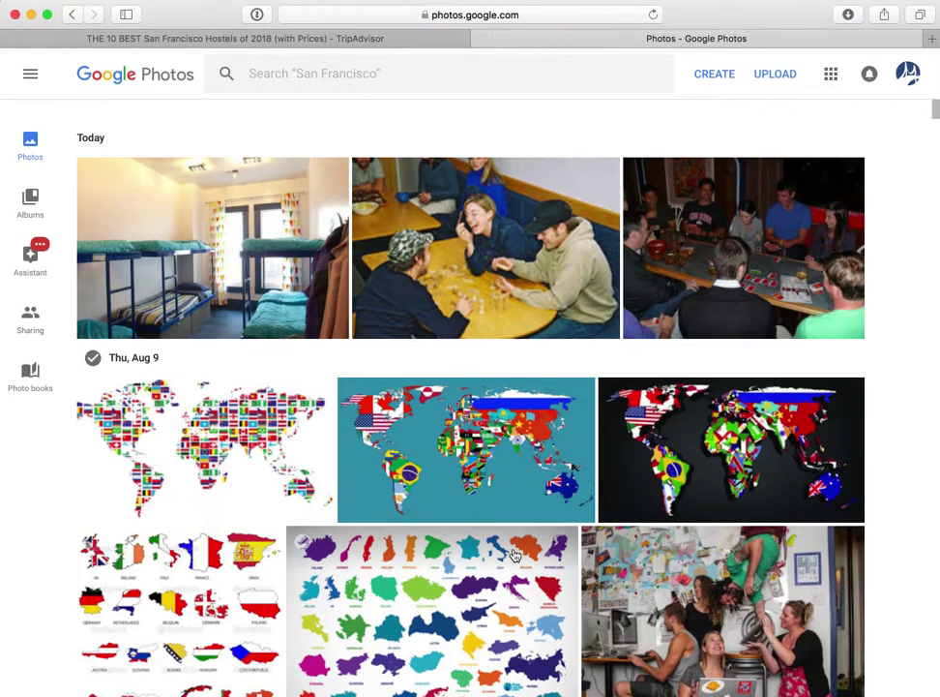
scroll(503, 535, down, 5)
scroll(515, 555, down, 8)
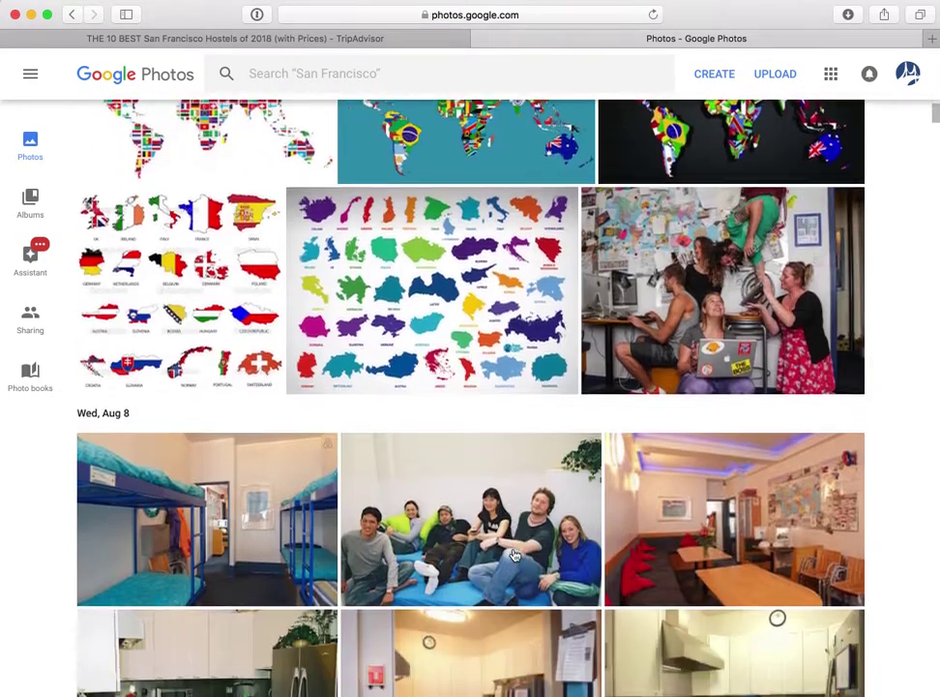
scroll(514, 556, down, 4)
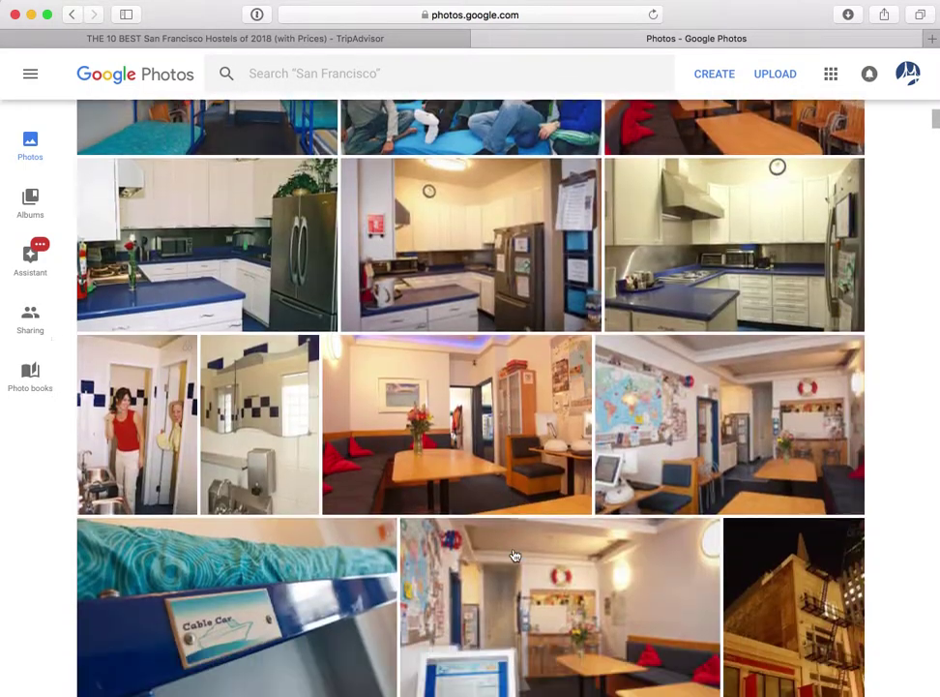
scroll(515, 556, down, 5)
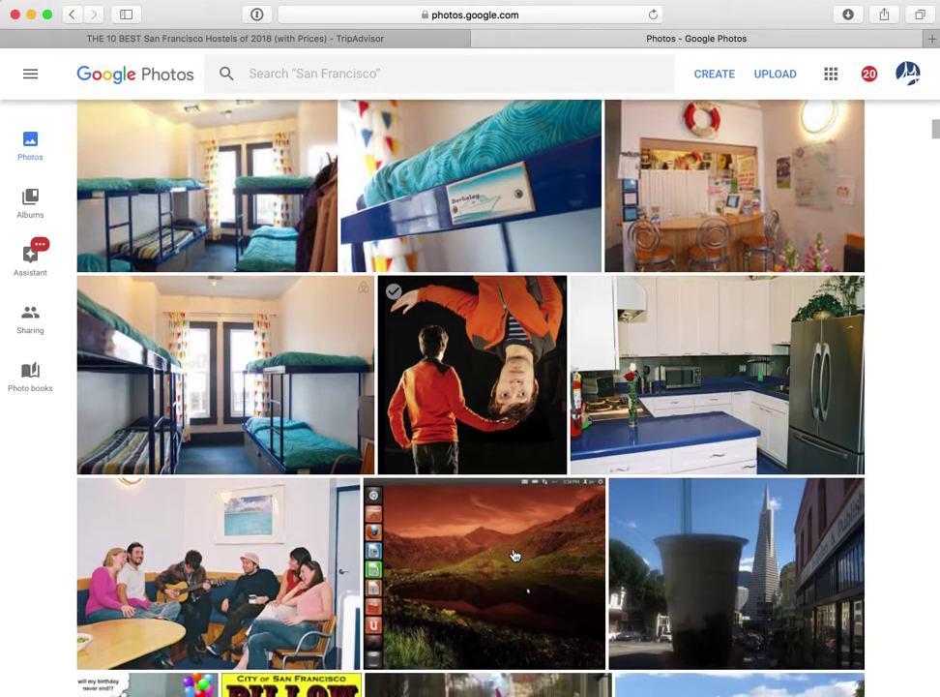
scroll(514, 555, up, 15)
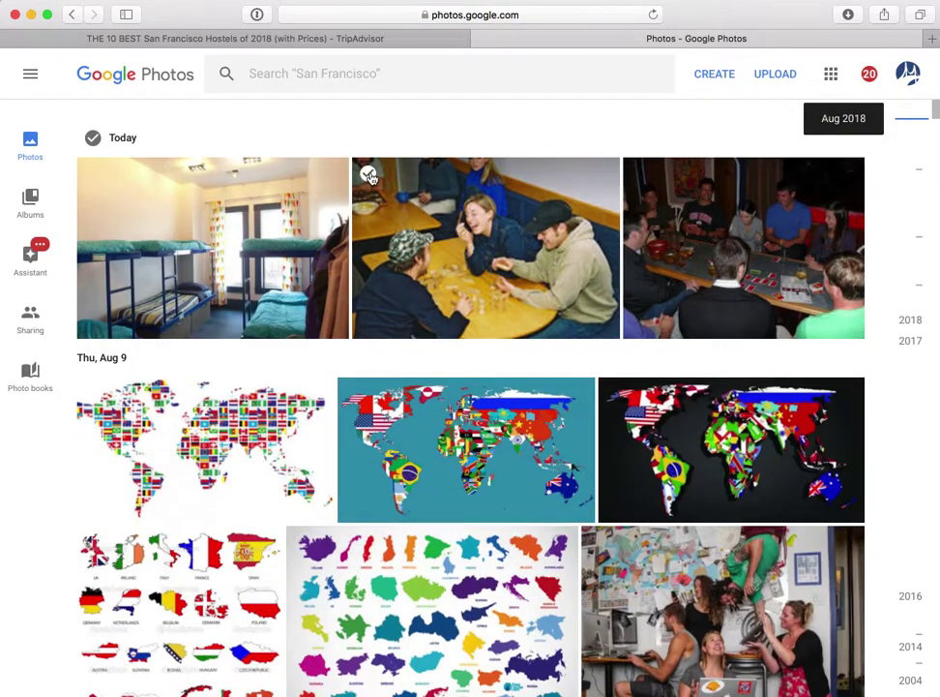
Select today's photo of friends playing a board game.
click(368, 175)
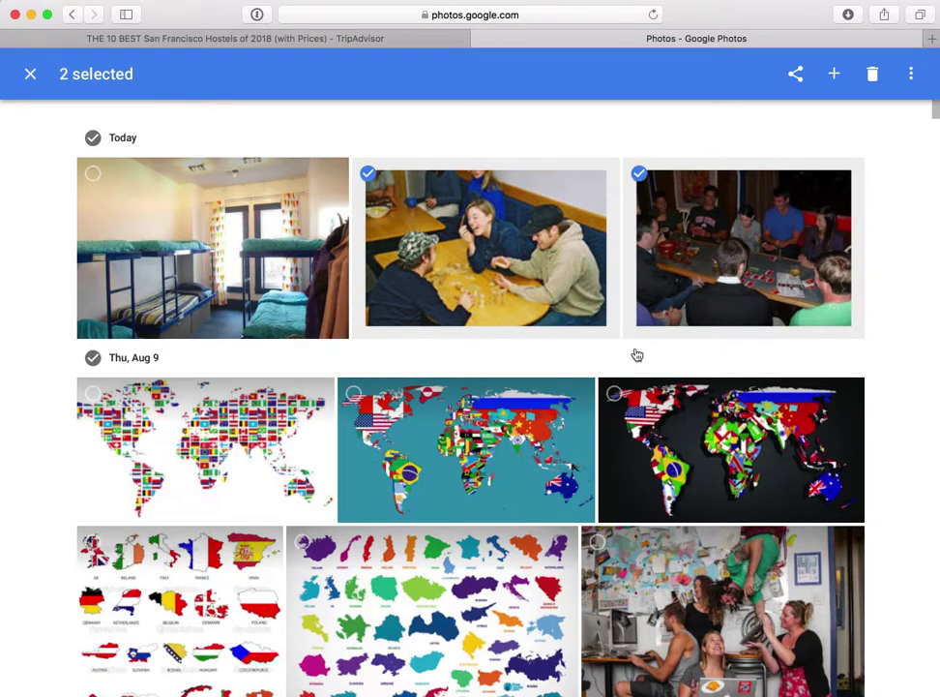
scroll(620, 539, down, 3)
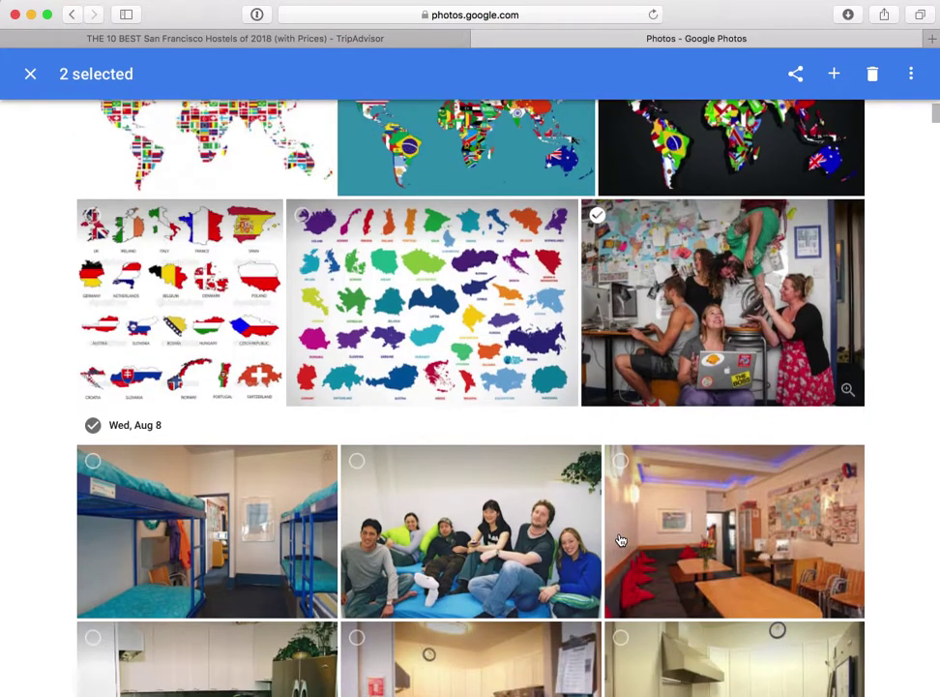
scroll(621, 538, down, 12)
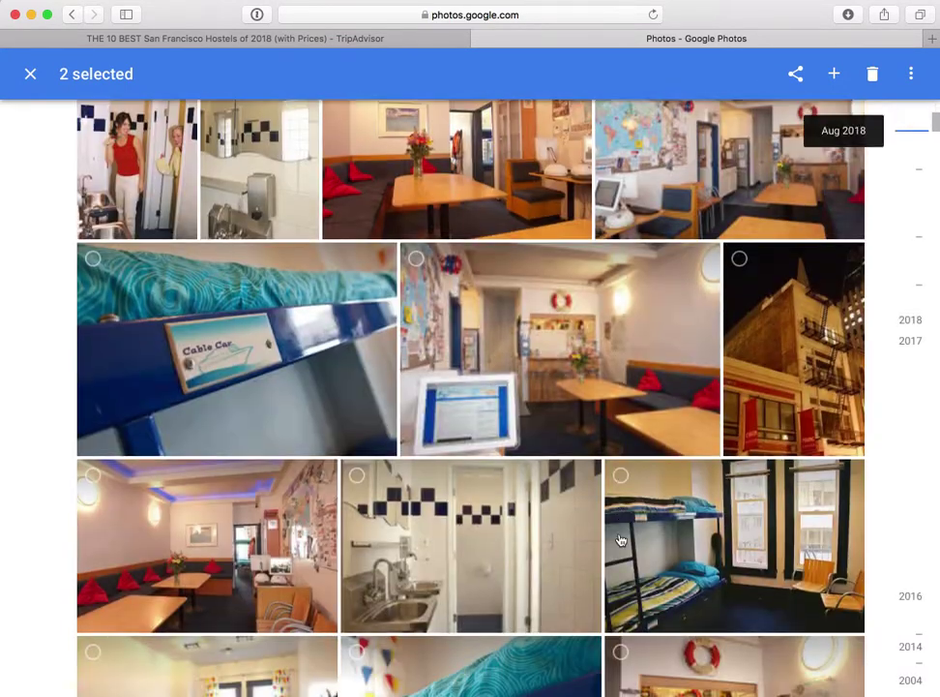
scroll(620, 539, down, 6)
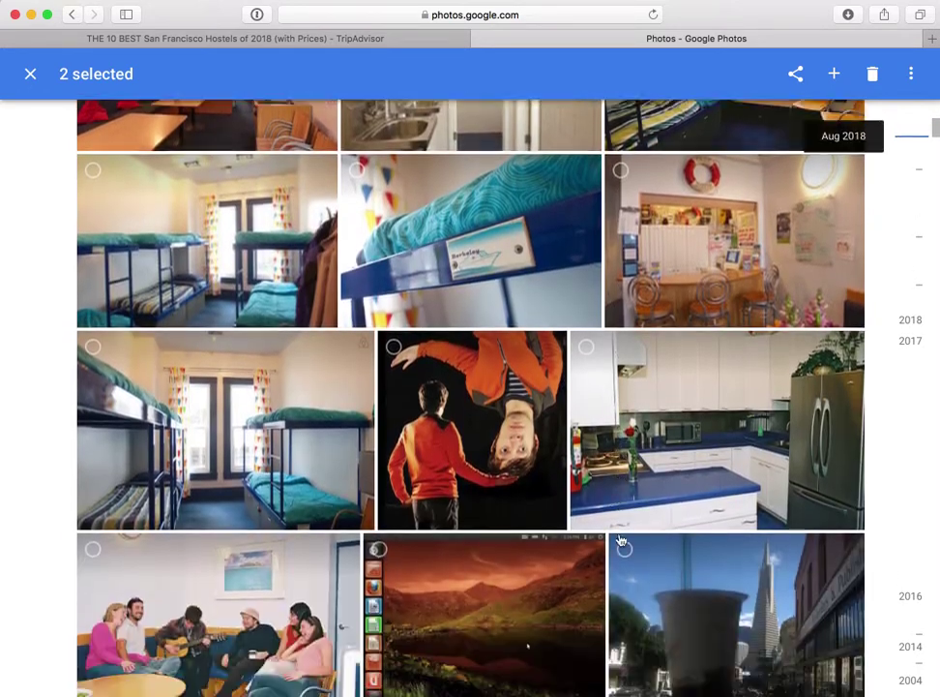
scroll(620, 539, down, 4)
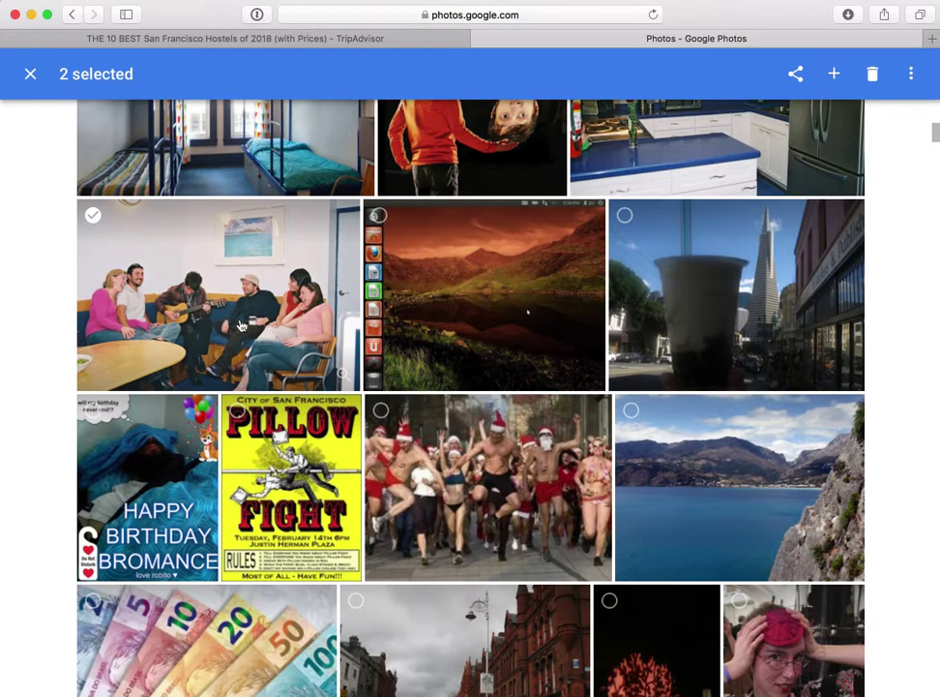
scroll(464, 629, down, 3)
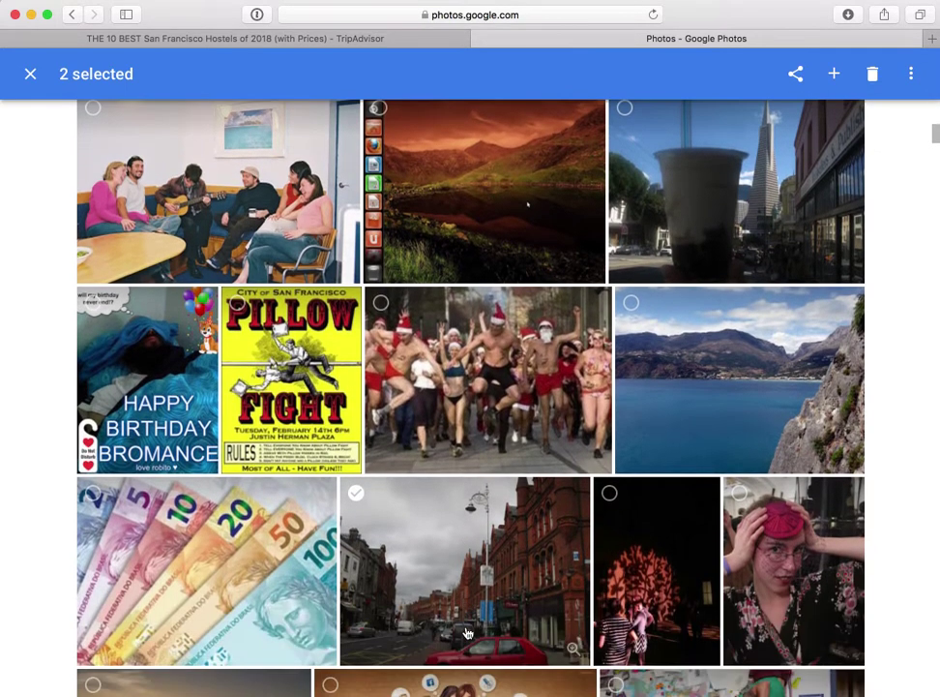
scroll(468, 633, down, 2)
scroll(466, 629, up, 1)
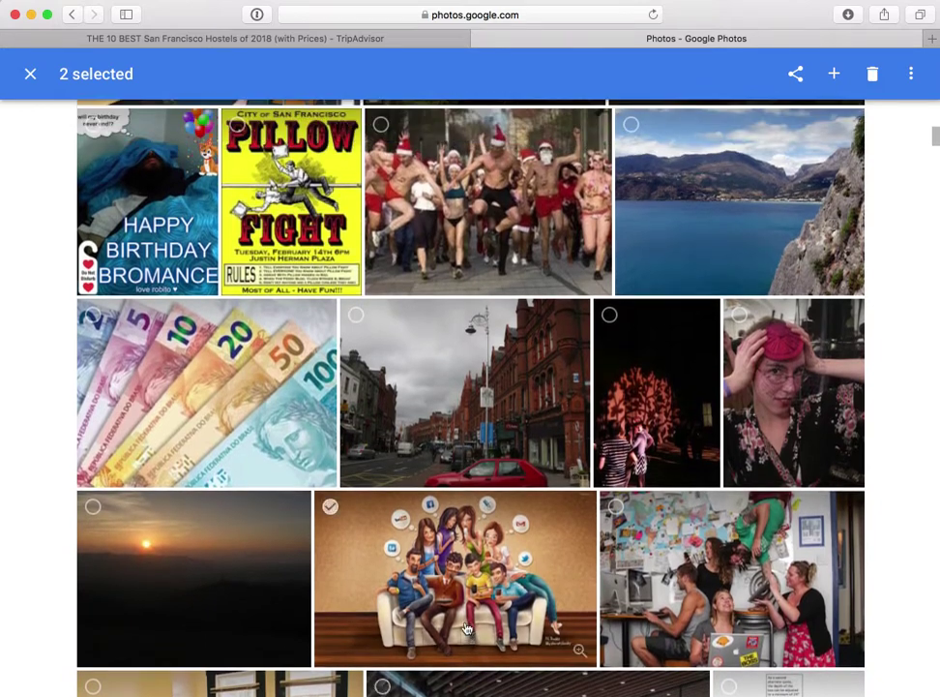
Select the second table game photo and keep scanning the timeline for game-night shots.
click(507, 215)
click(545, 505)
scroll(545, 505, down, 1)
scroll(545, 505, down, 5)
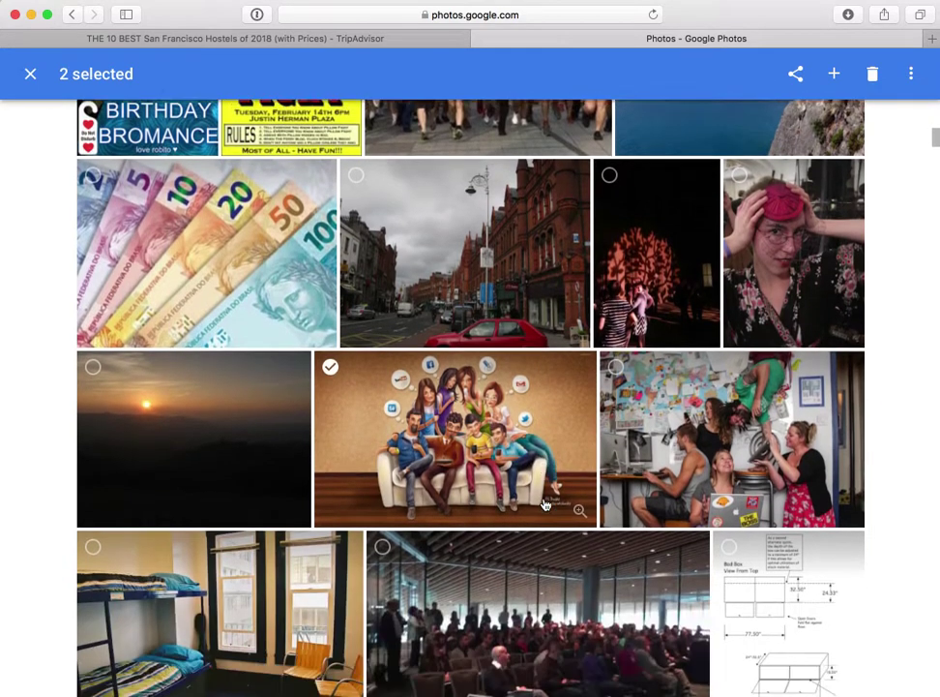
click(545, 368)
click(545, 505)
scroll(544, 505, down, 5)
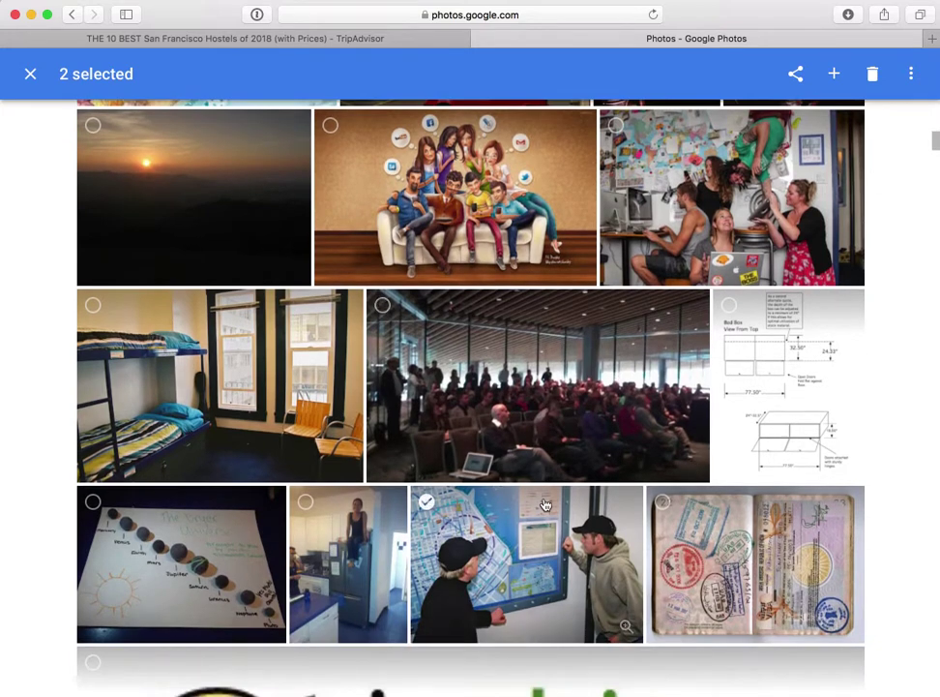
Scroll down the timeline and select the photo of friends with the Catan board.
scroll(545, 505, down, 4)
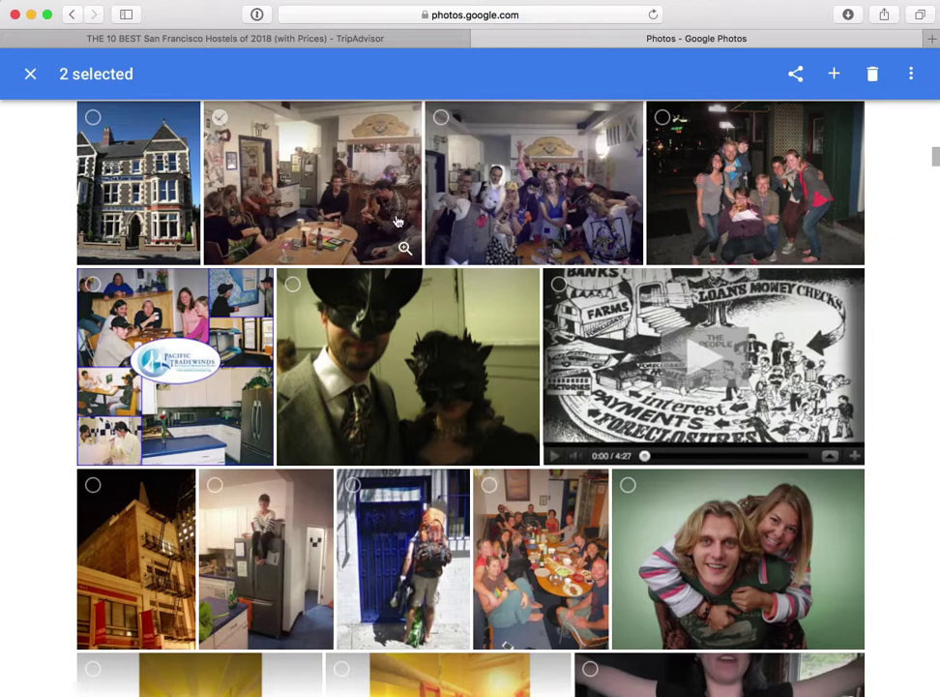
scroll(443, 409, down, 1)
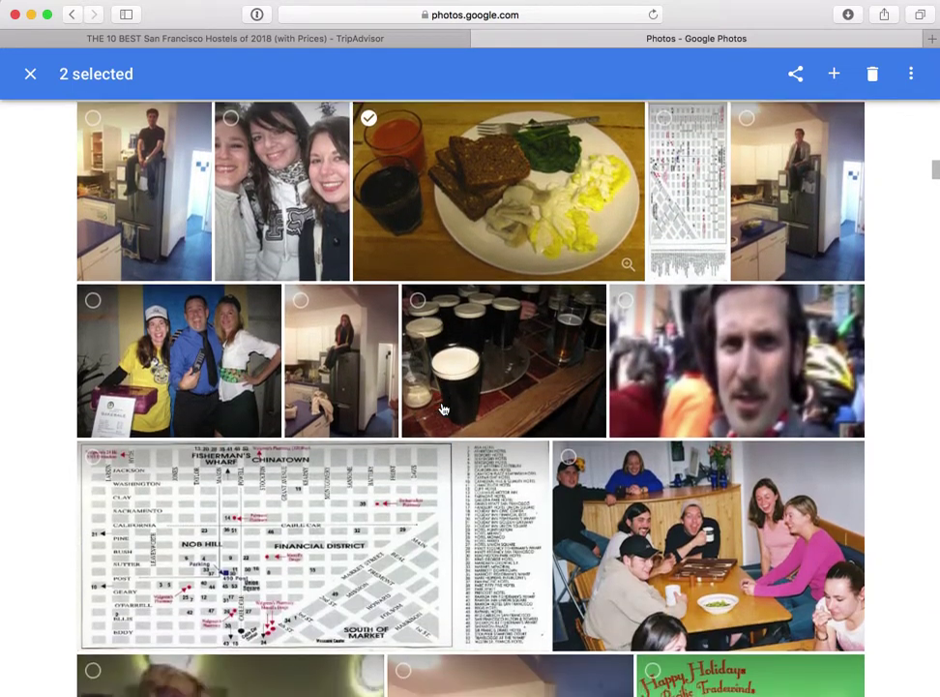
scroll(444, 409, down, 3)
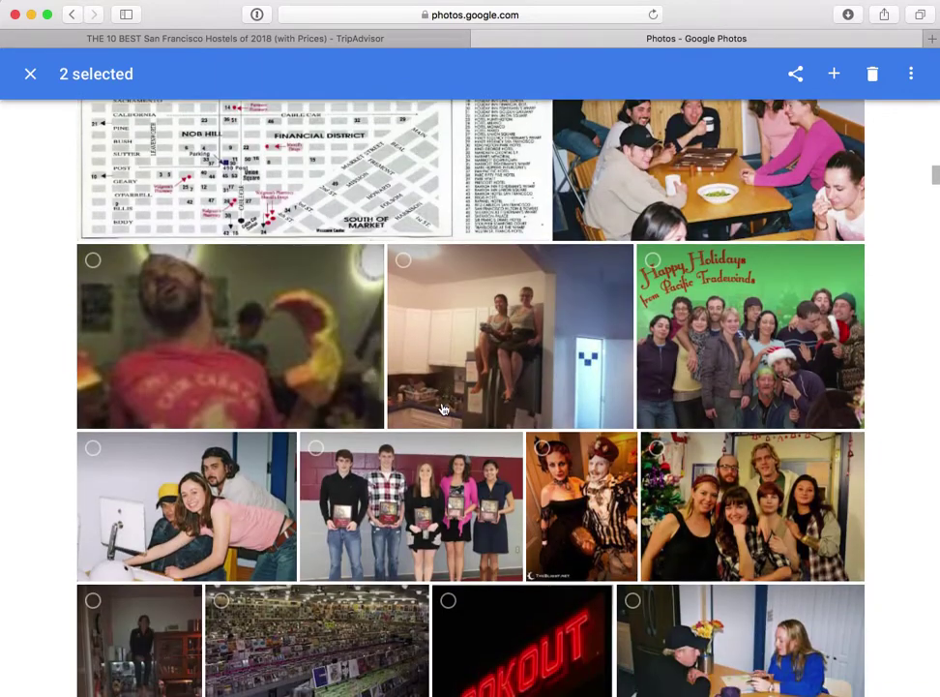
scroll(443, 409, down, 2)
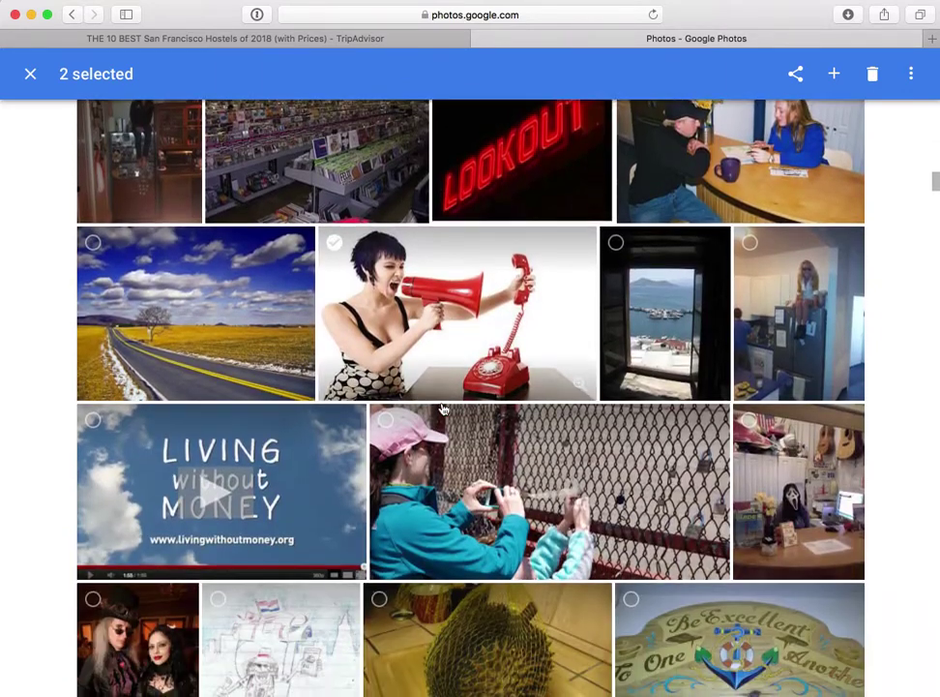
scroll(443, 409, down, 4)
scroll(443, 409, down, 10)
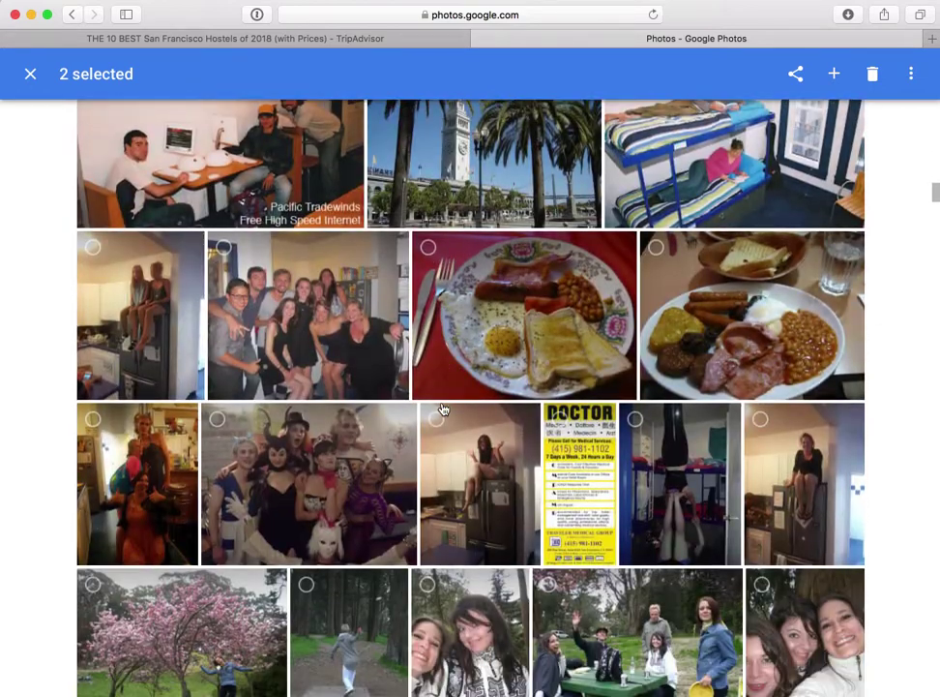
scroll(443, 403, down, 3)
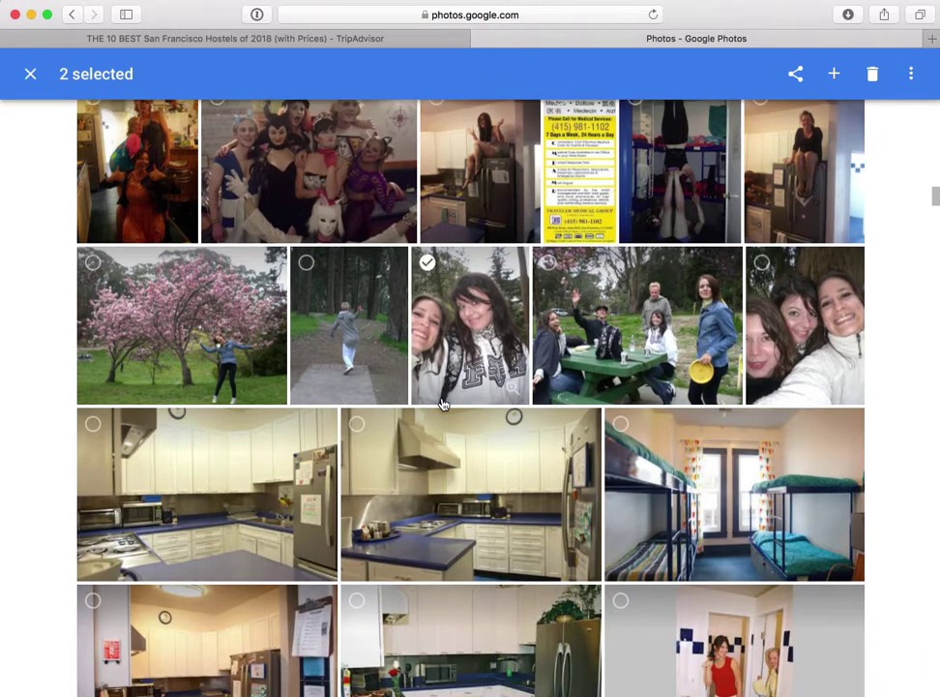
scroll(443, 404, down, 4)
scroll(443, 404, down, 5)
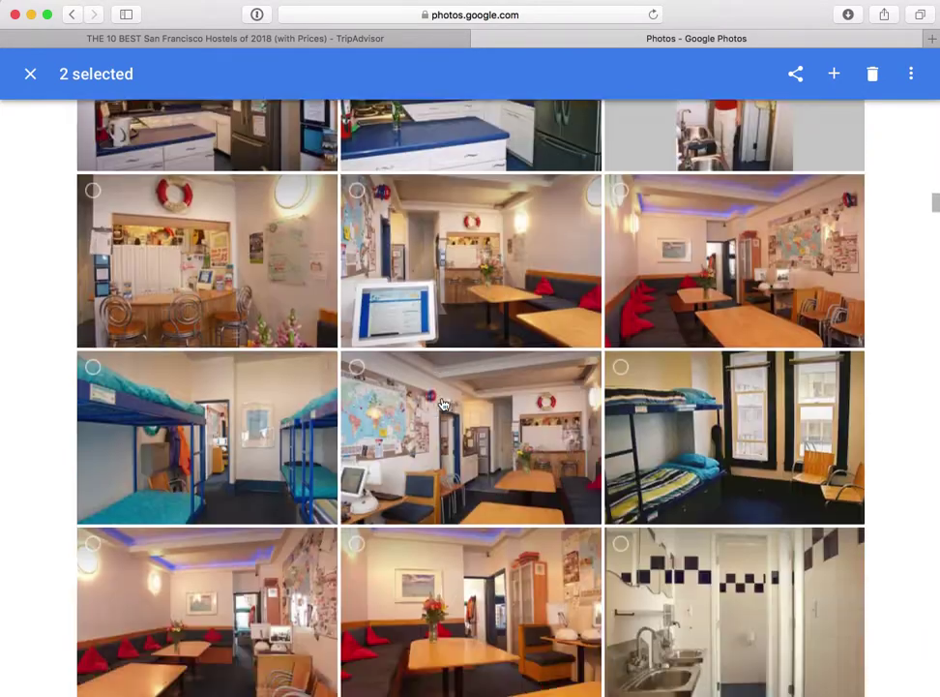
scroll(443, 404, down, 10)
scroll(443, 404, down, 18)
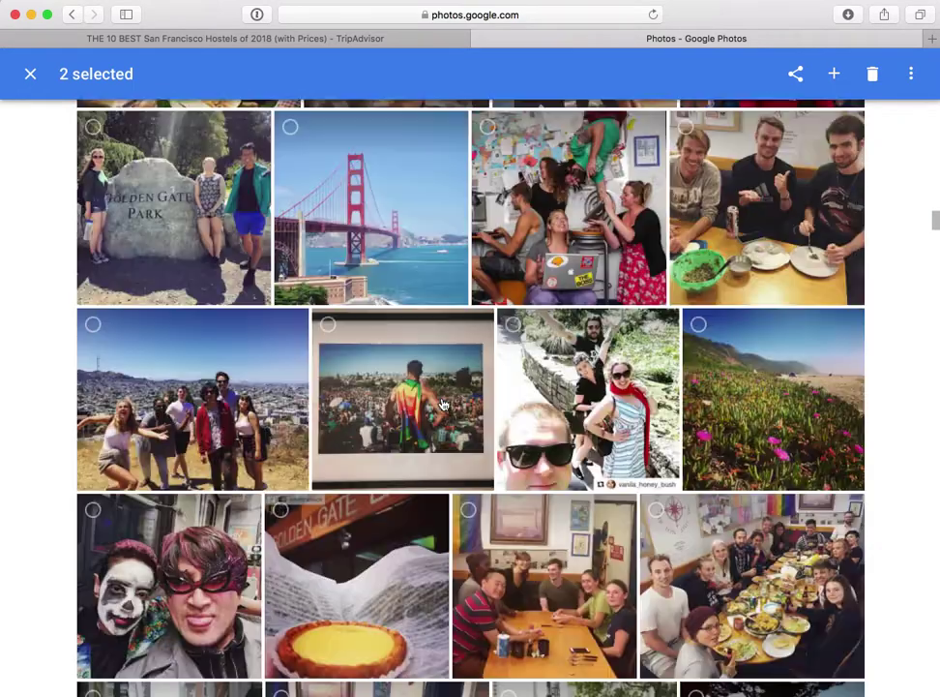
scroll(443, 403, down, 3)
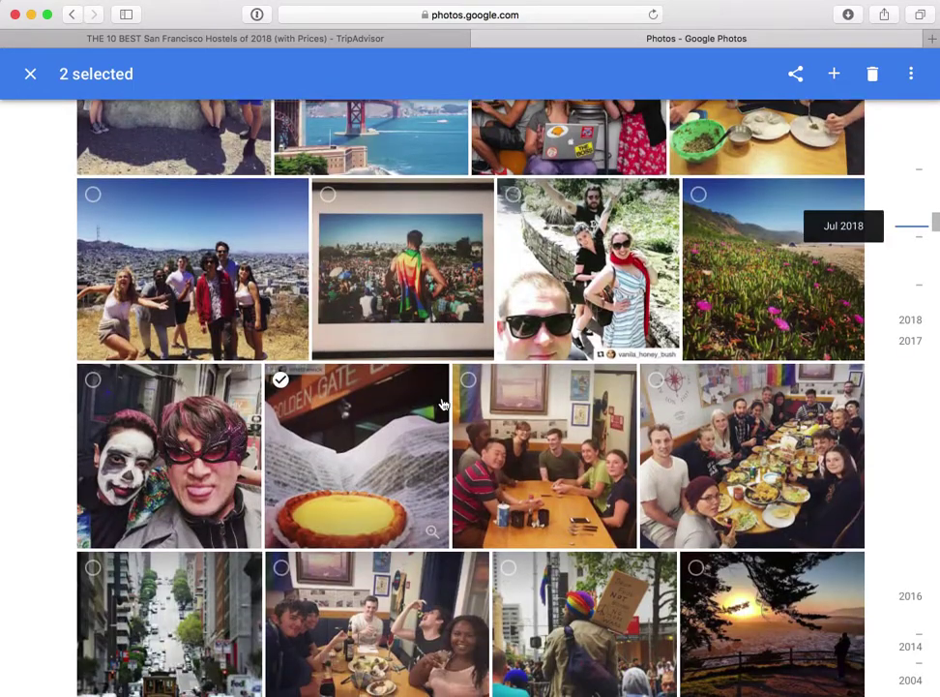
scroll(549, 425, down, 2)
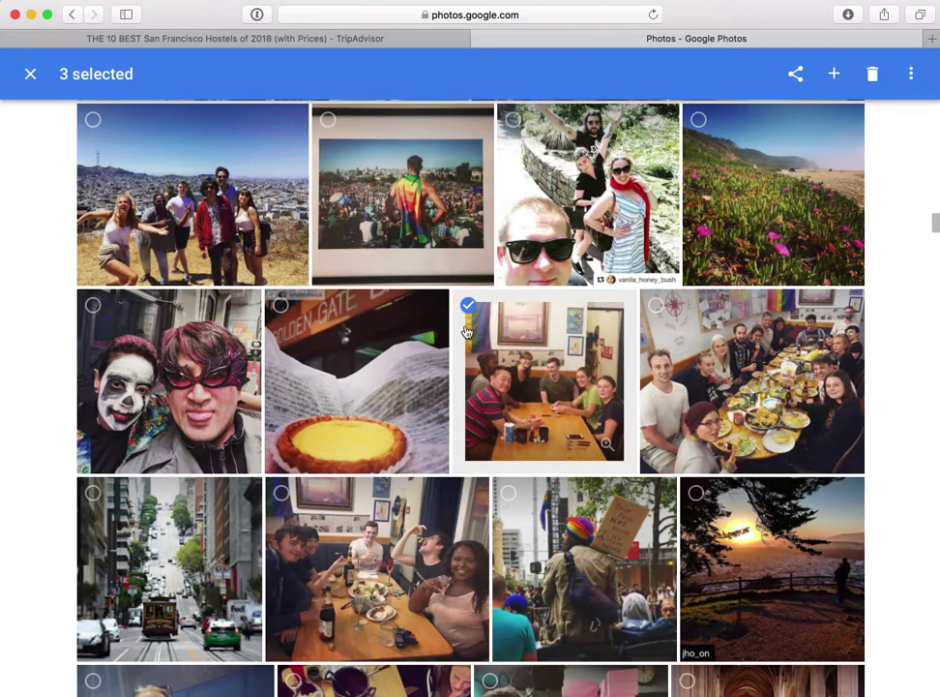
scroll(510, 455, down, 5)
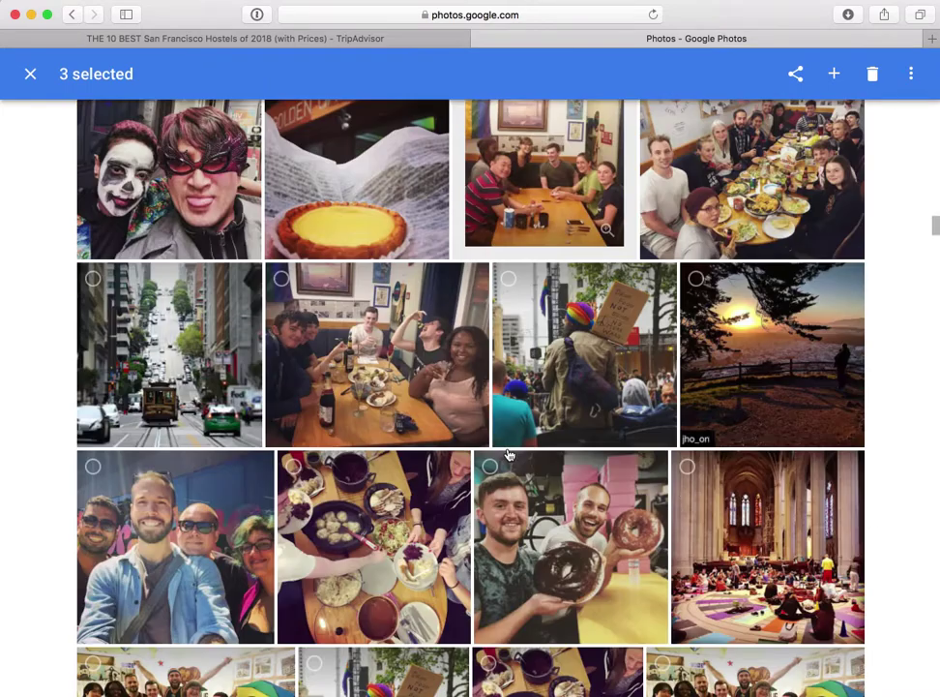
scroll(510, 454, down, 2)
scroll(510, 455, down, 3)
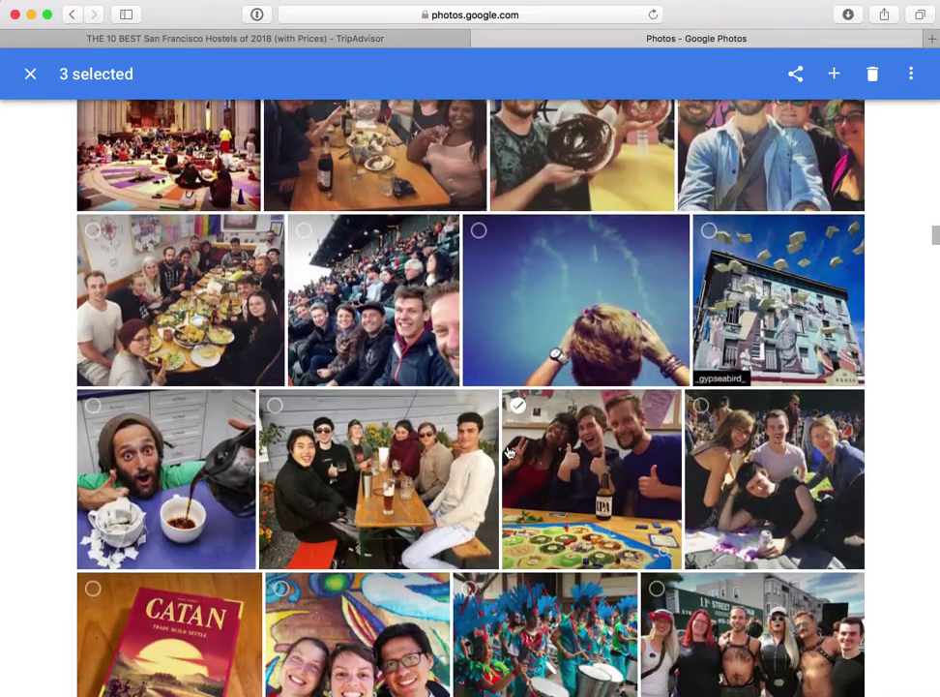
click(517, 408)
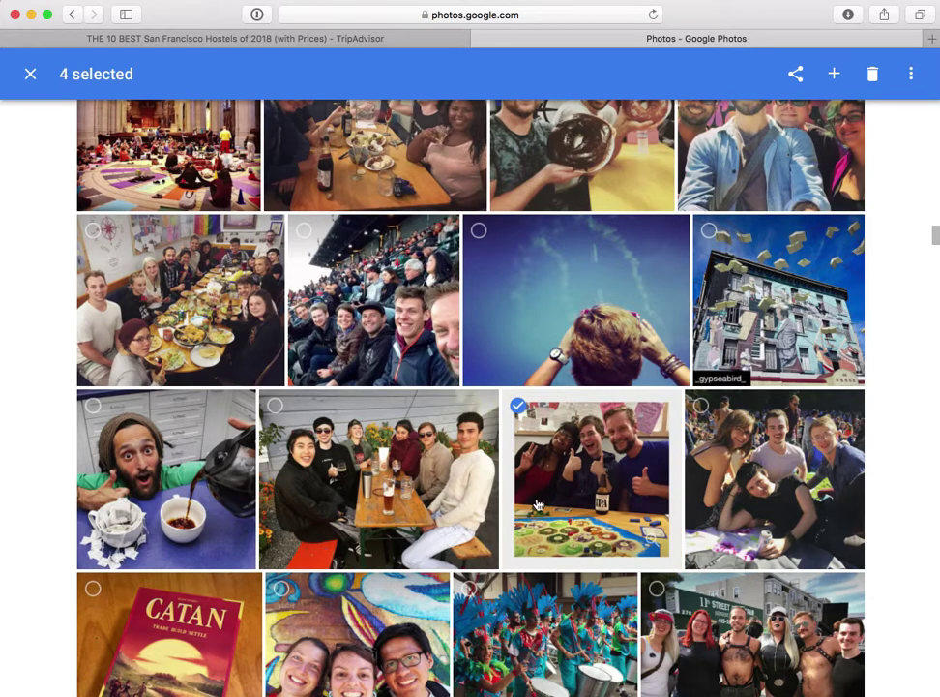
Select the Catan box photo and the rainbow-flag table group photo, making 6 selected.
scroll(538, 504, down, 6)
scroll(538, 504, down, 1)
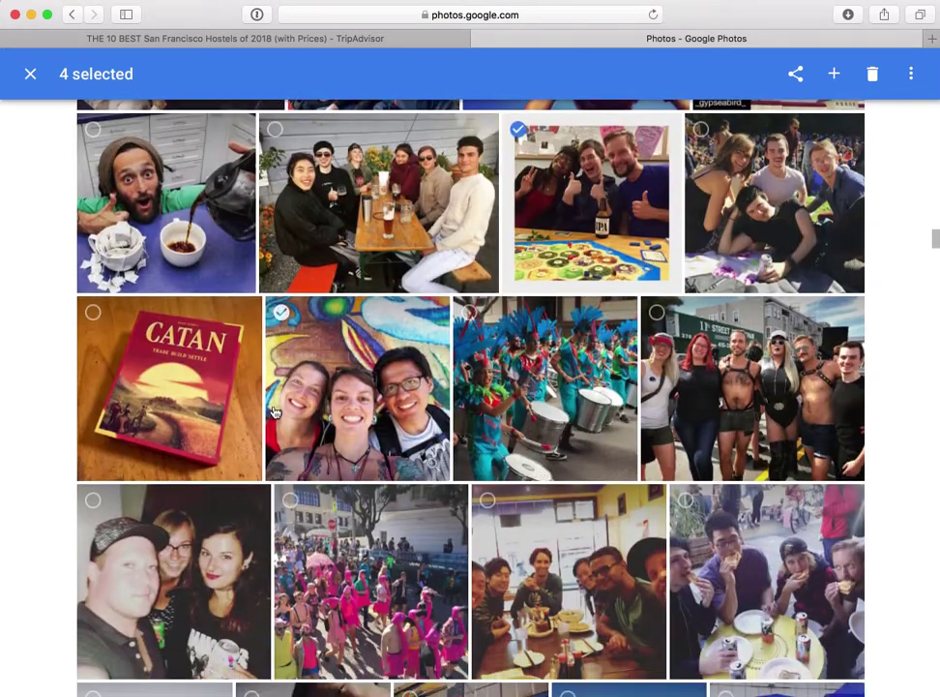
click(94, 312)
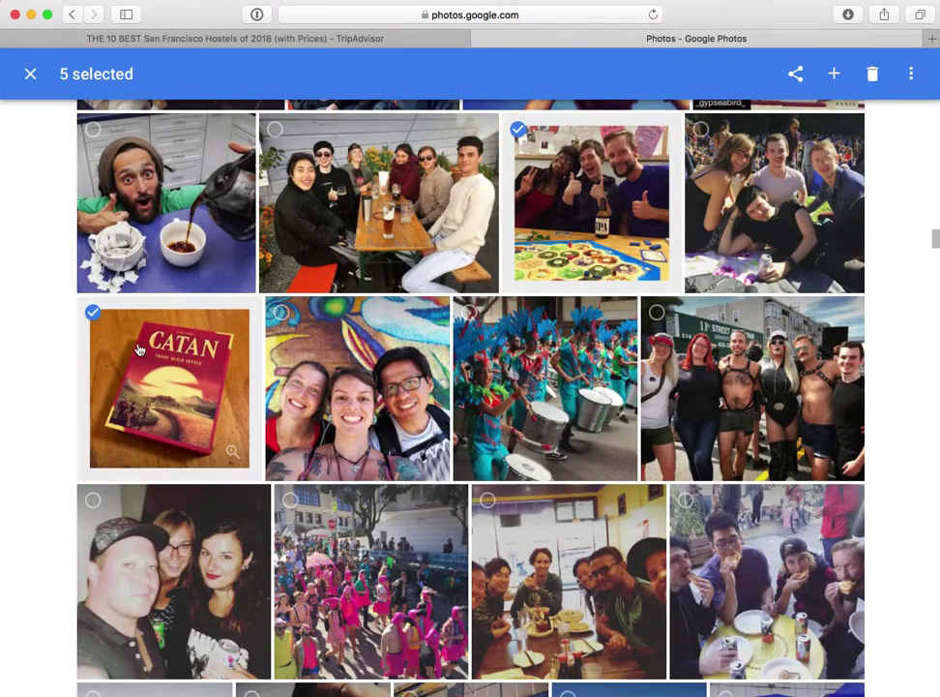
scroll(411, 548, down, 1)
scroll(411, 548, down, 10)
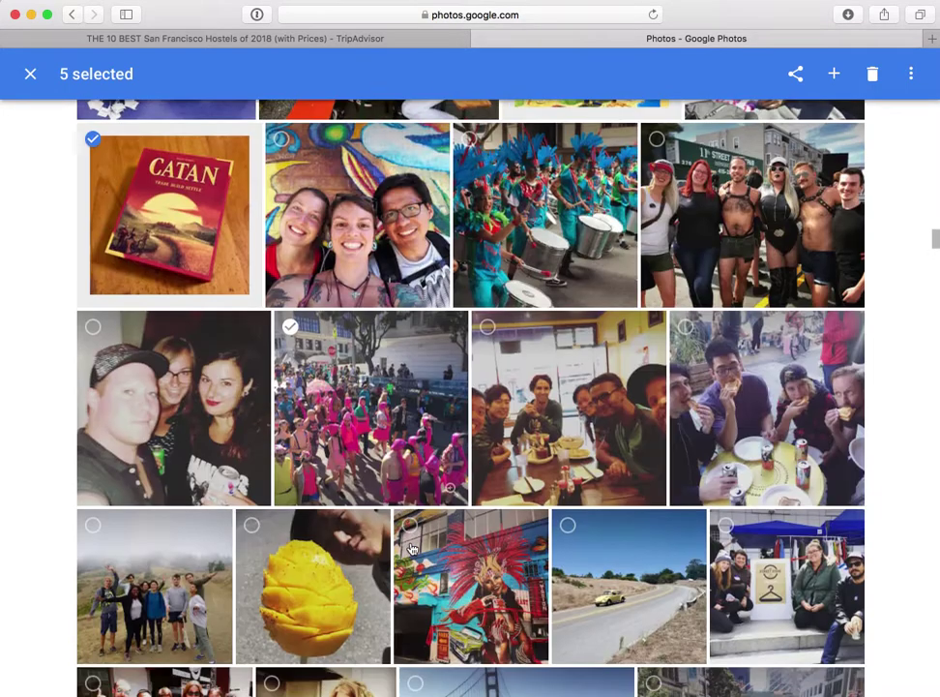
scroll(412, 549, down, 7)
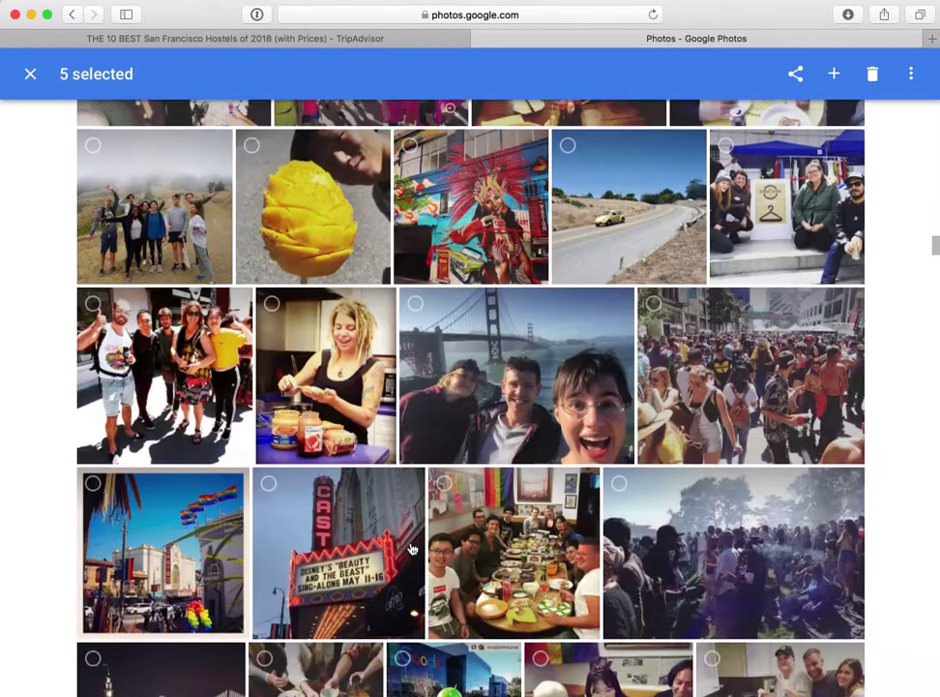
scroll(411, 548, down, 7)
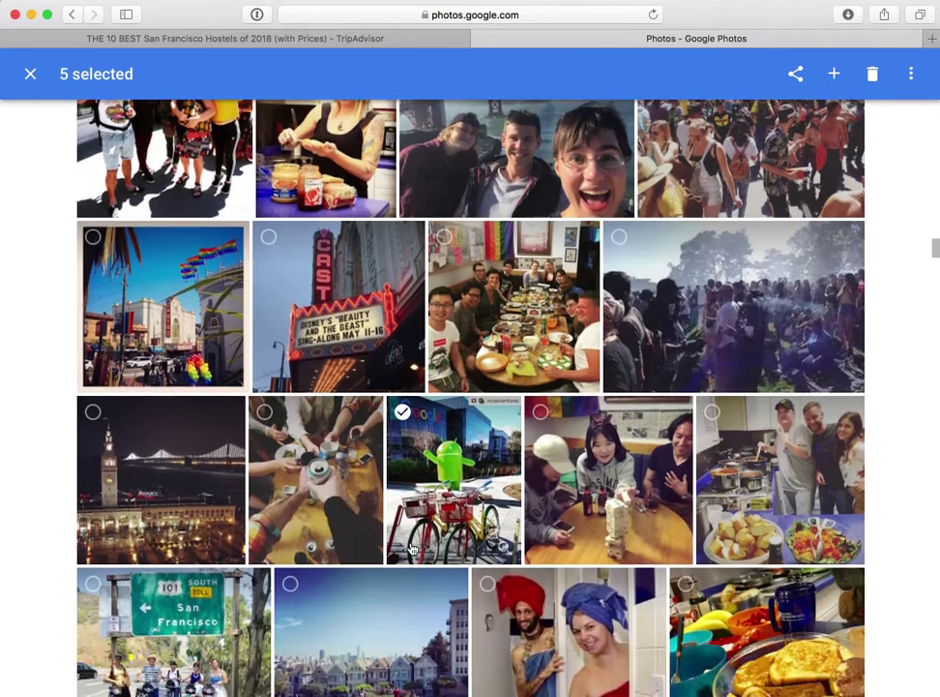
scroll(411, 548, down, 5)
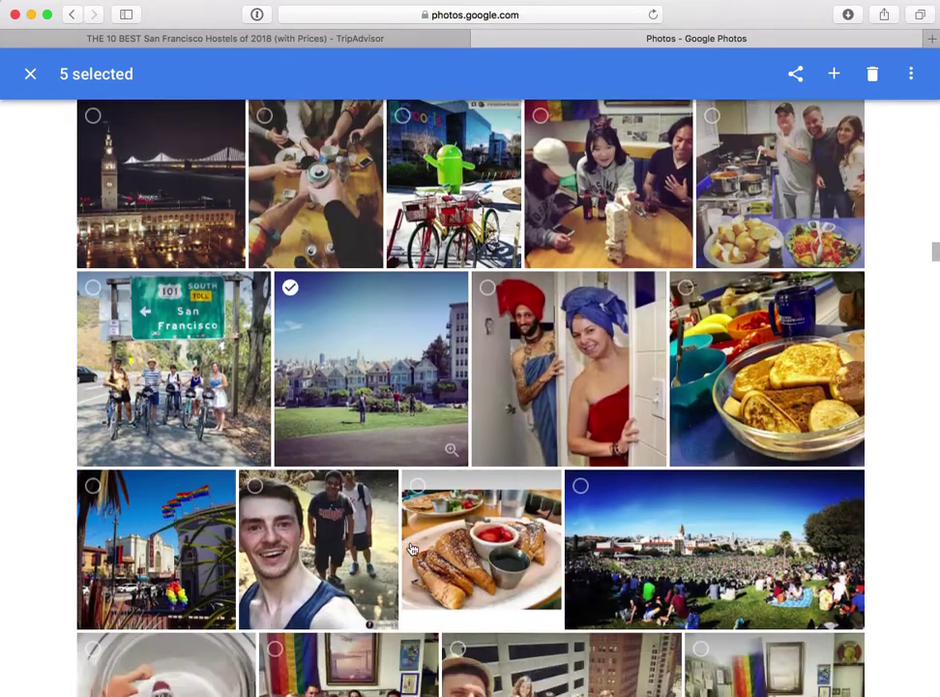
scroll(412, 549, down, 2)
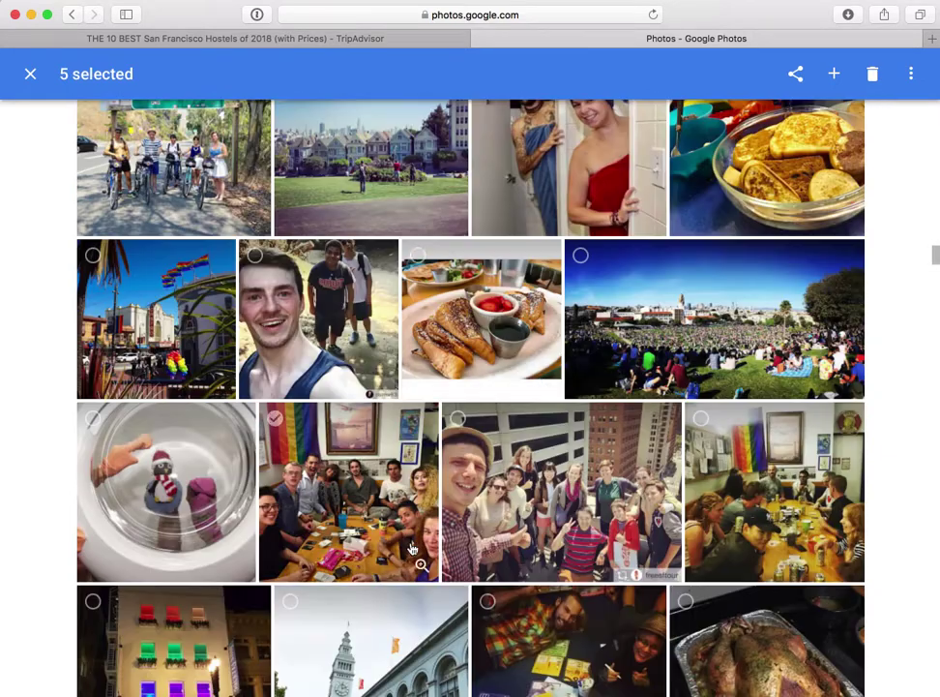
scroll(411, 548, down, 2)
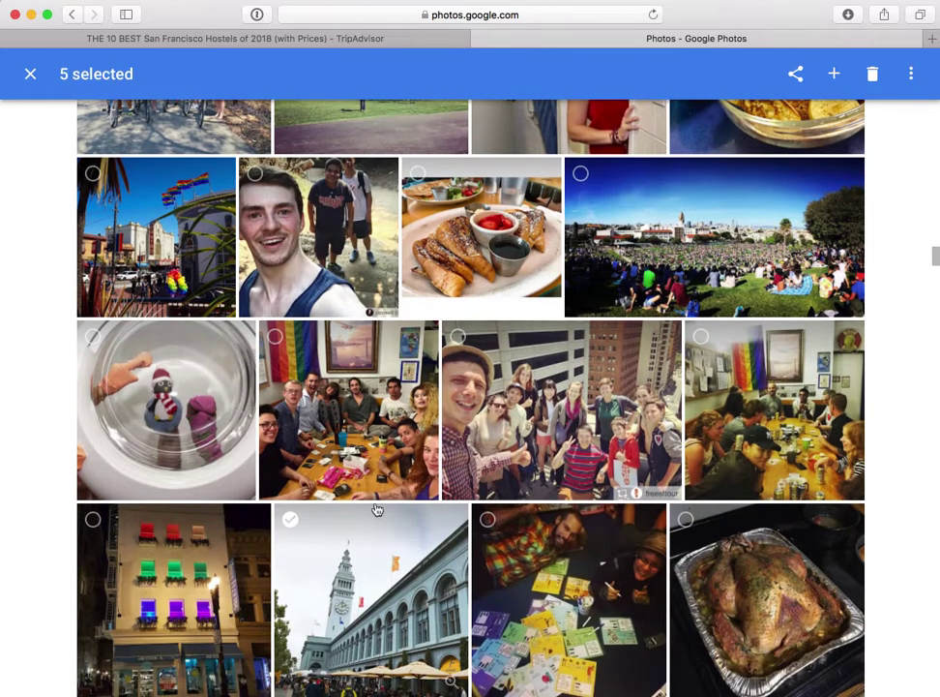
click(396, 436)
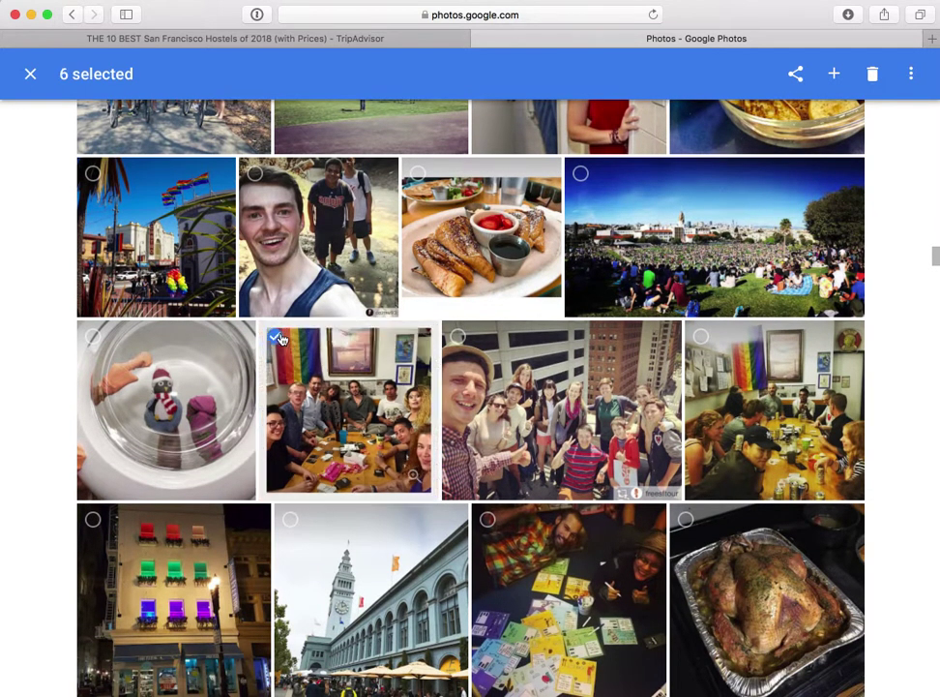
Select the cards-on-the-floor photo and the Pictionary photo, bringing the selection to 8.
scroll(396, 436, down, 5)
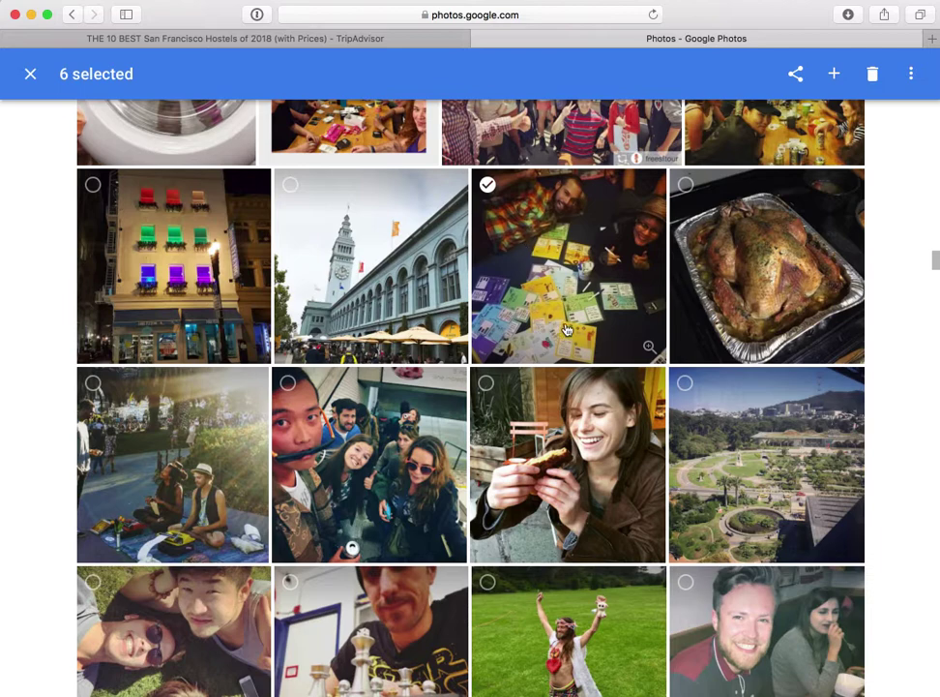
click(487, 184)
scroll(522, 342, down, 3)
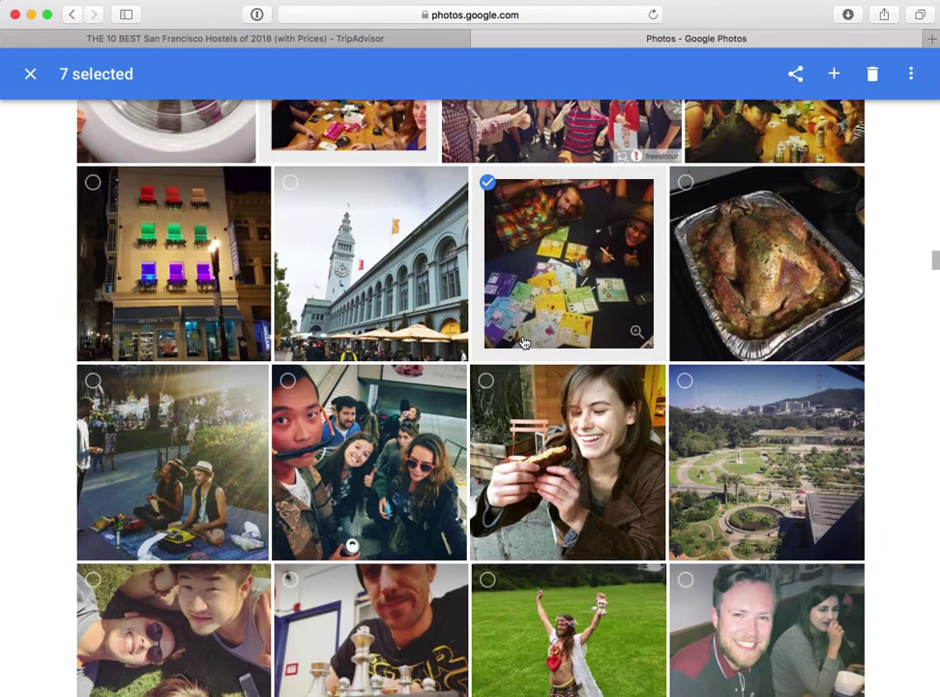
scroll(397, 255, down, 7)
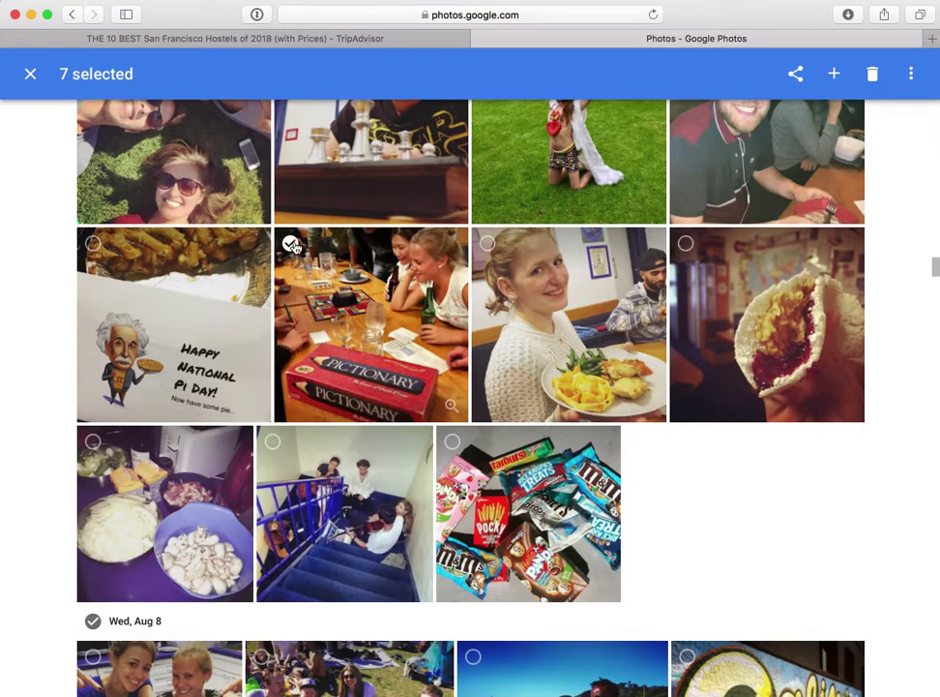
click(290, 245)
scroll(416, 452, down, 7)
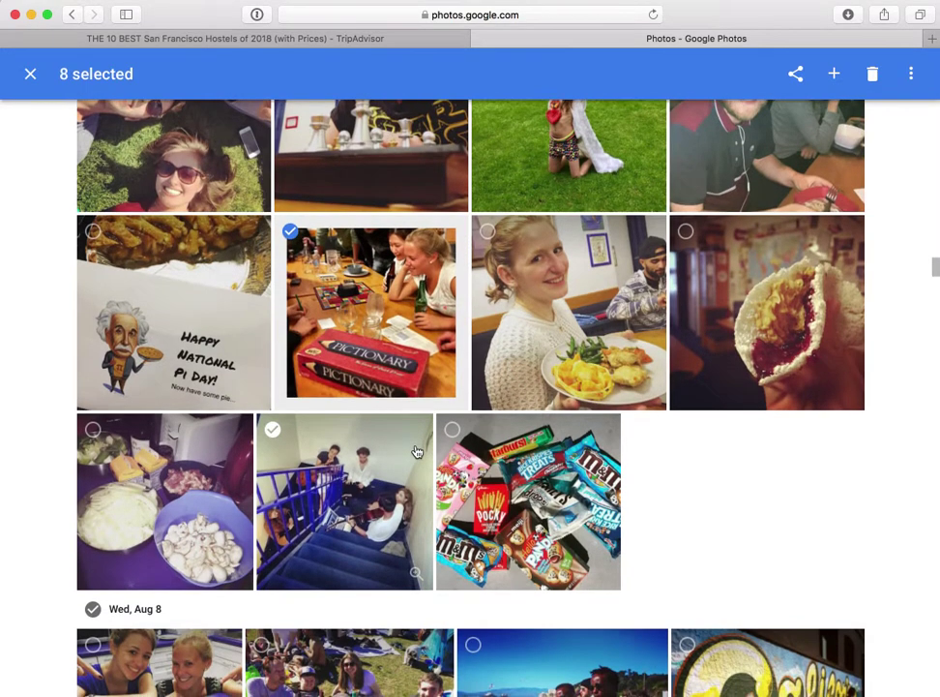
scroll(416, 451, down, 10)
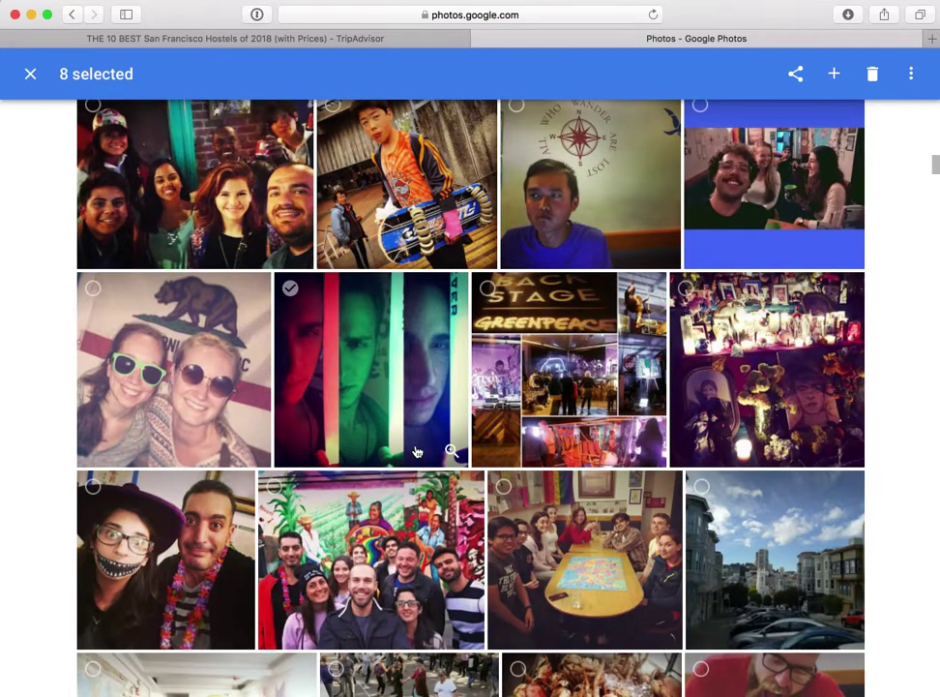
scroll(416, 452, down, 15)
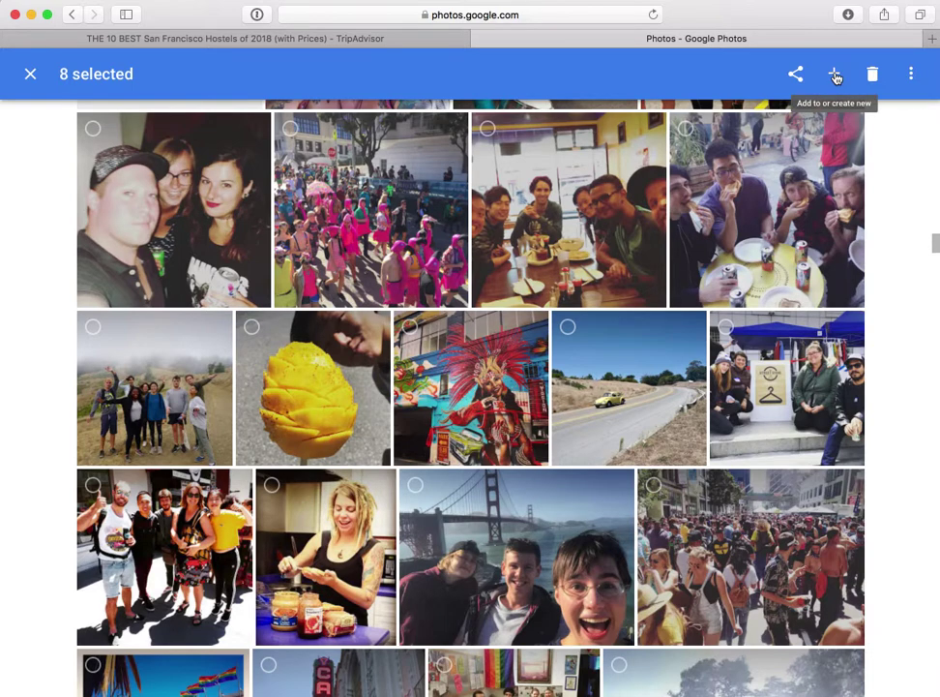
Add the 8 selected game-night photos to the existing album 'Fun & Games (find more)'.
click(836, 77)
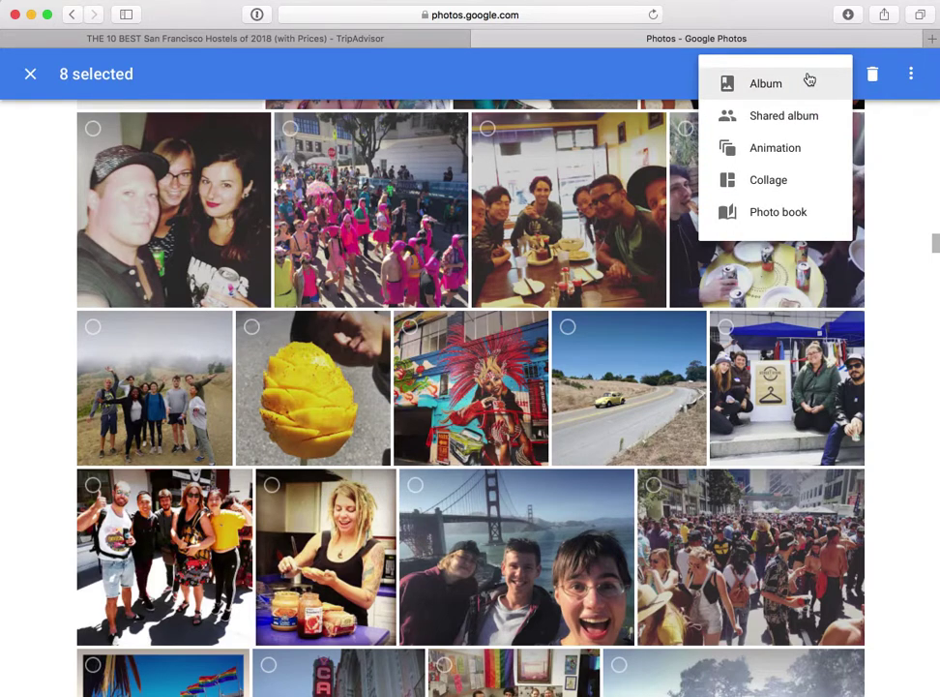
click(809, 81)
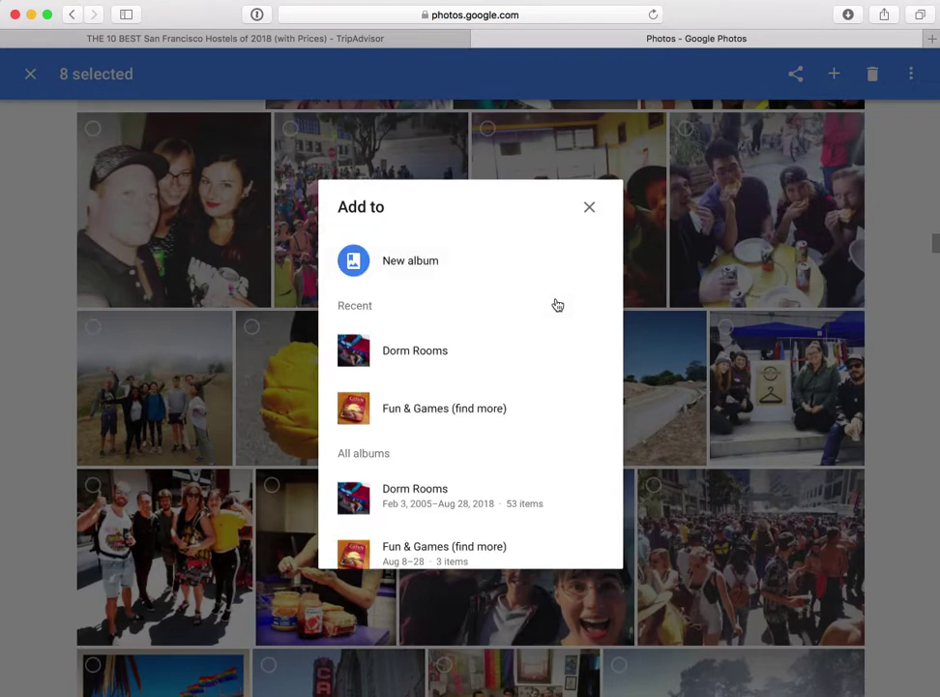
scroll(505, 498, down, 3)
scroll(504, 509, up, 3)
scroll(505, 509, down, 2)
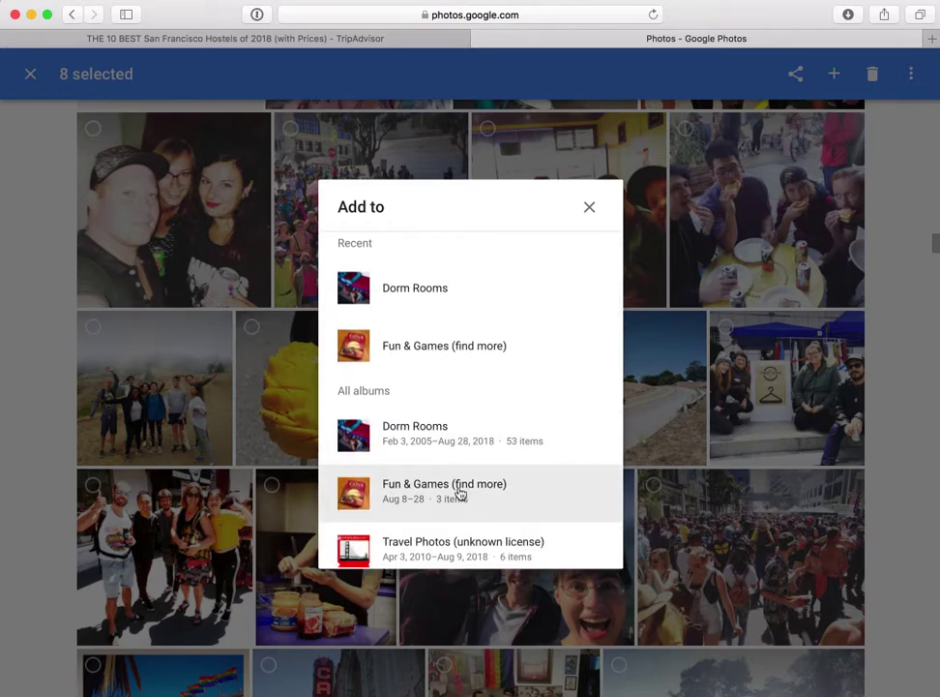
click(470, 493)
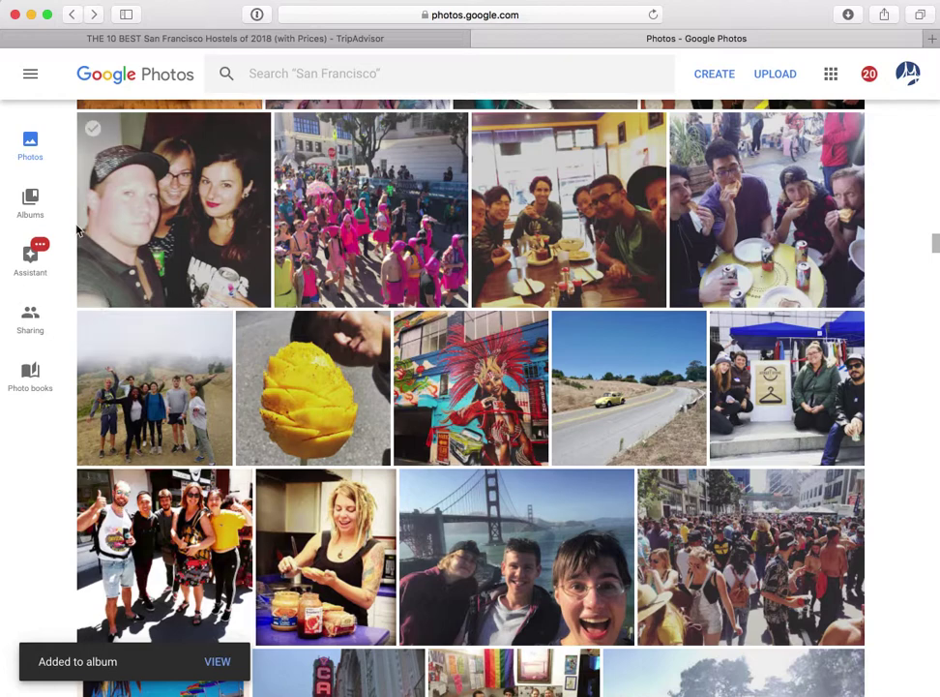
Open 'Fun & Games (find more)' from Albums and review its 8 game-night photos dated Aug 8–28.
click(30, 200)
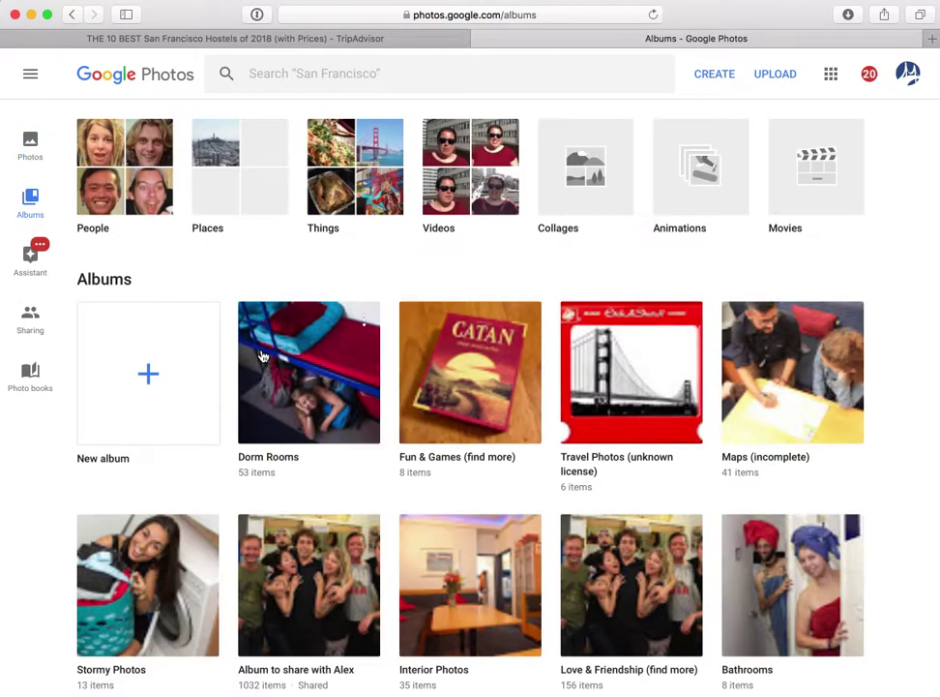
click(448, 395)
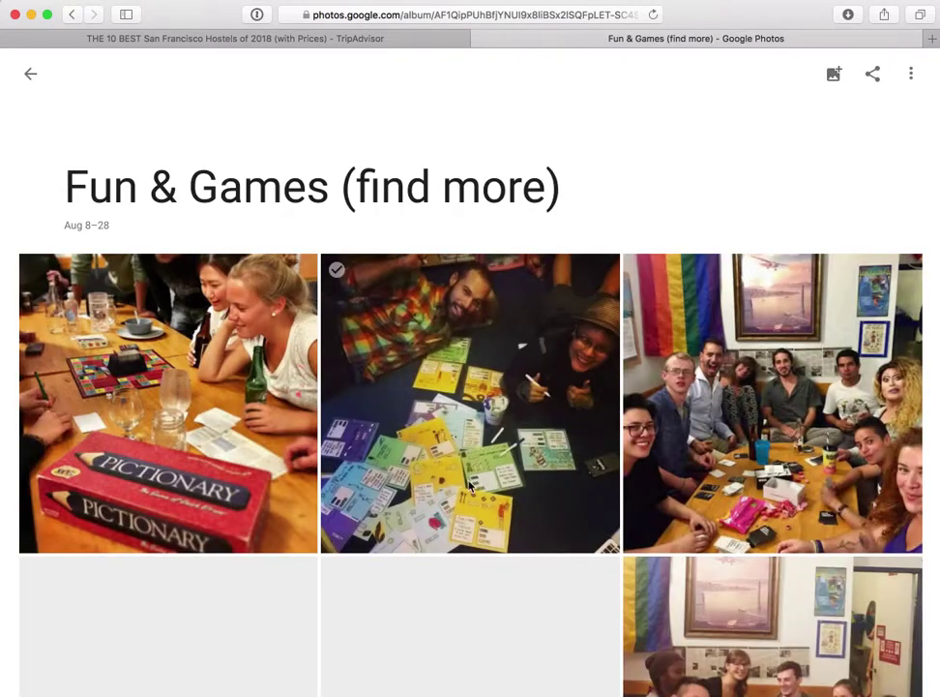
scroll(469, 485, down, 2)
scroll(469, 485, down, 5)
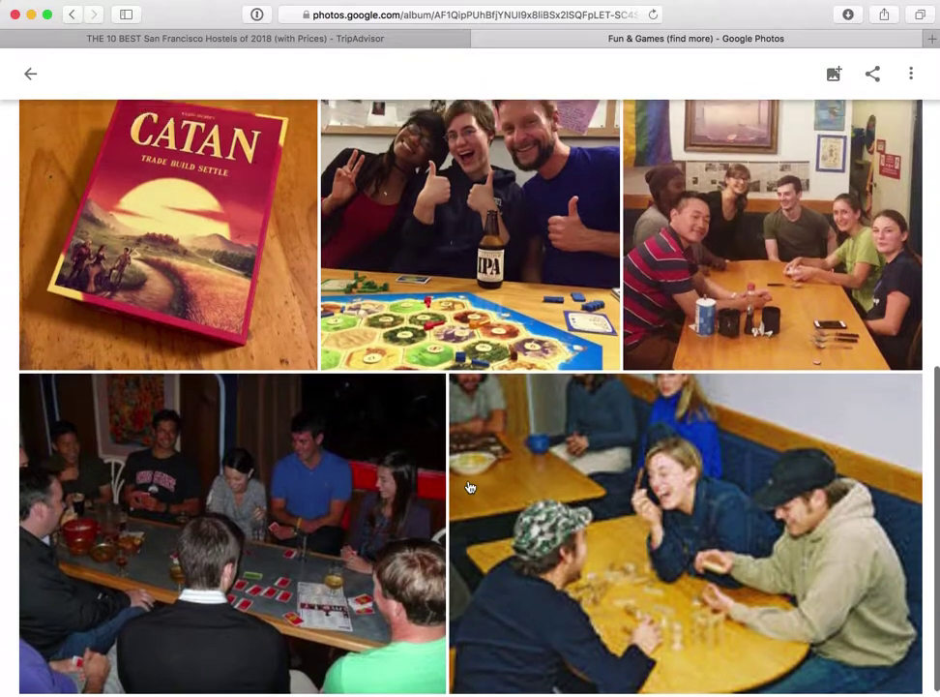
scroll(243, 321, up, 2)
scroll(243, 321, up, 1)
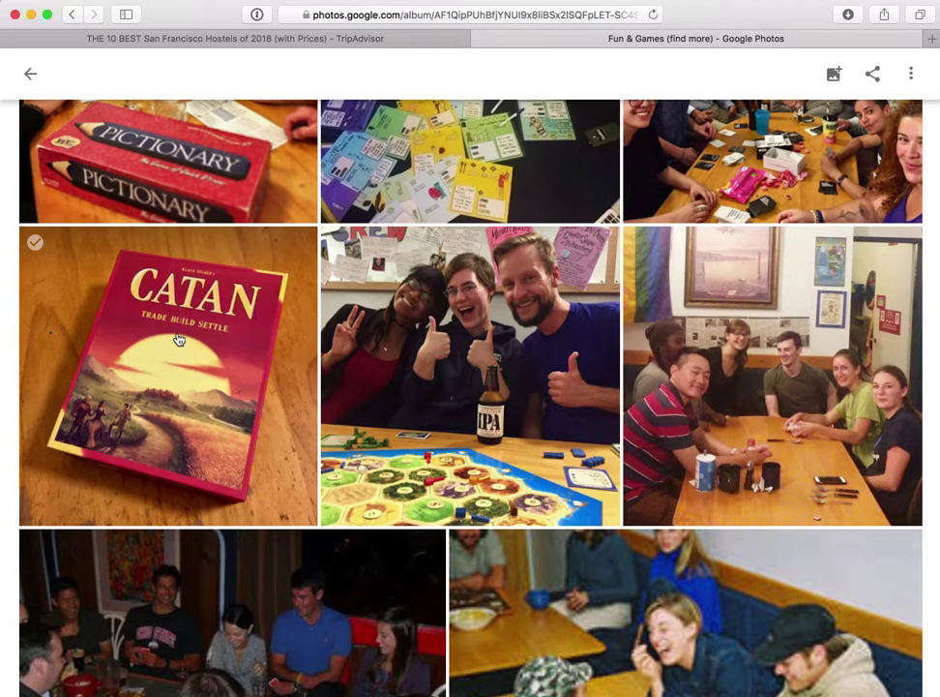
scroll(414, 404, down, 3)
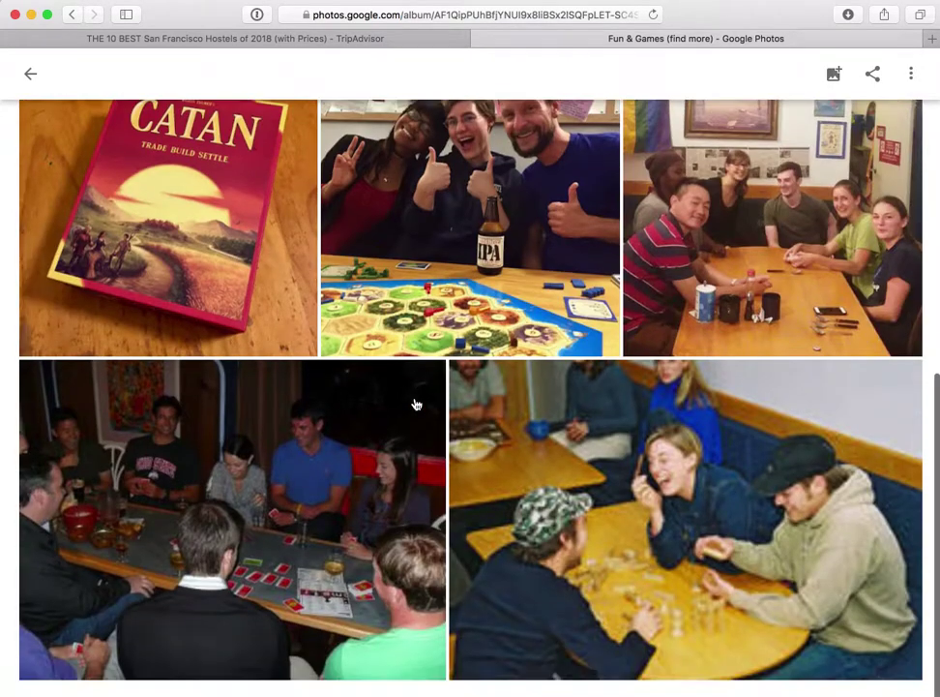
scroll(413, 403, up, 5)
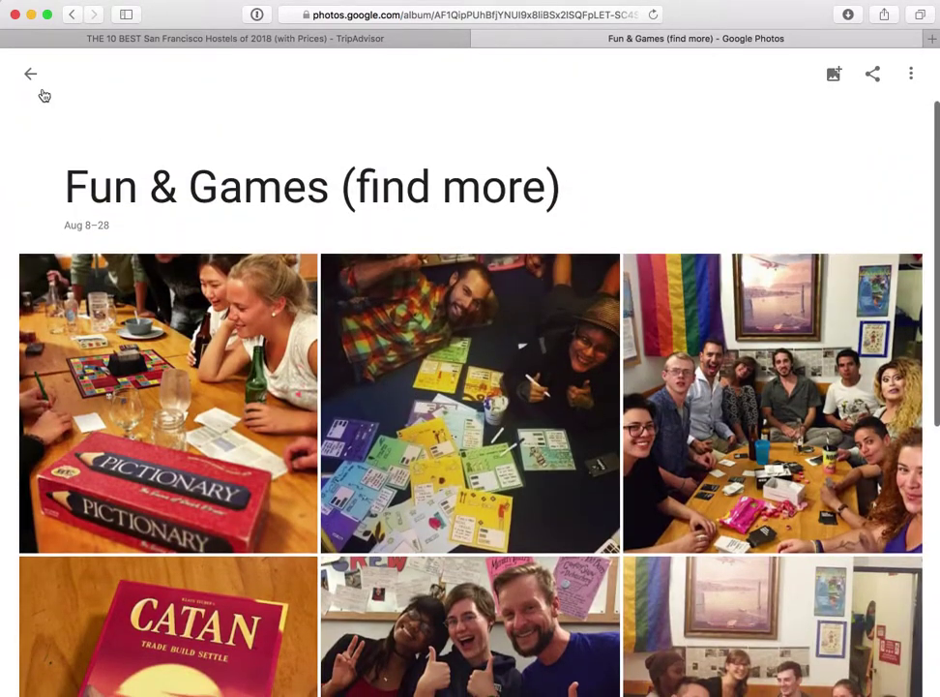
Go back to the Albums page, where 'Fun & Games (find more)' shows 8 items.
click(31, 79)
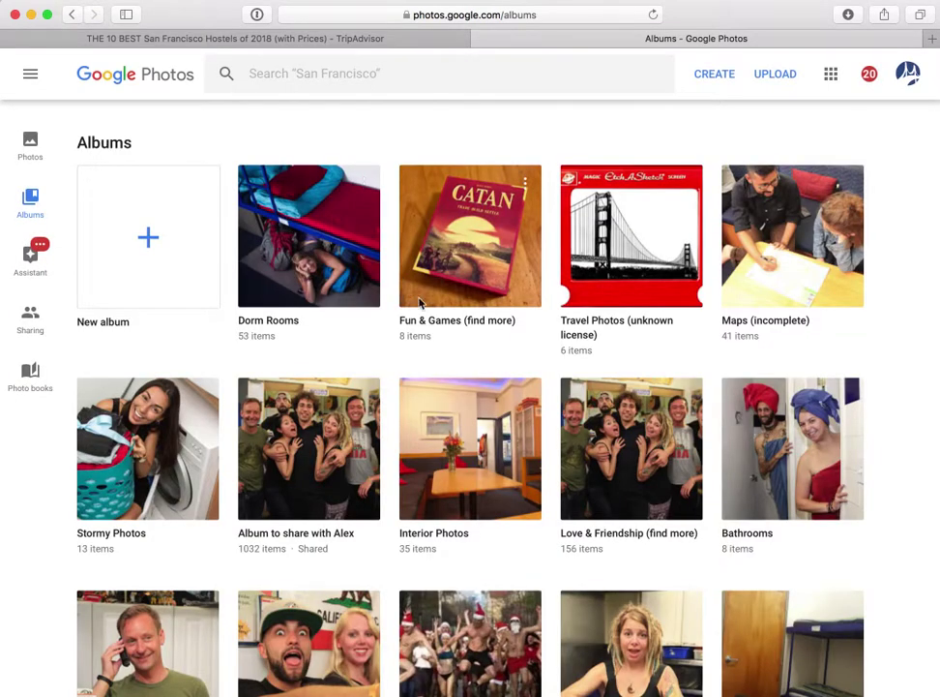